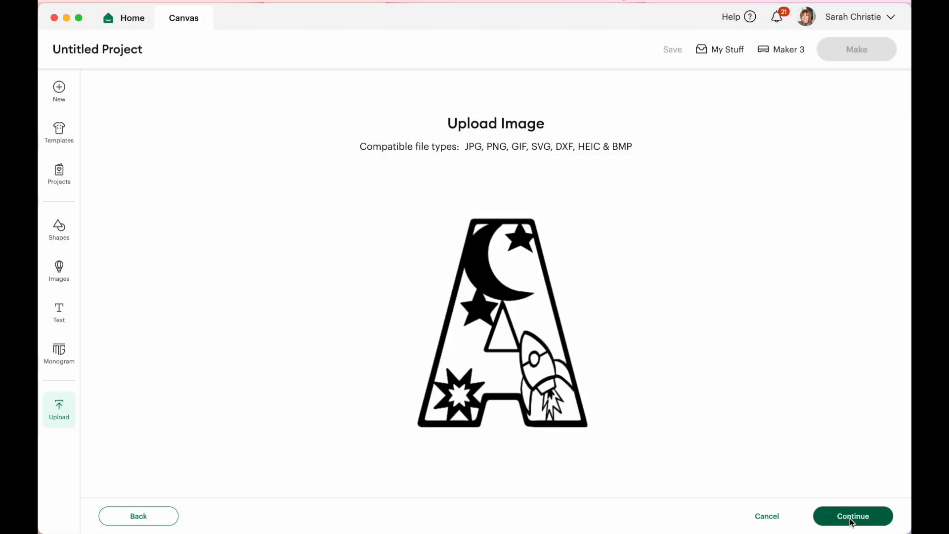
Step: Take the letter A image into the Background Remover and examine its automatic and manual removal options
click(851, 521)
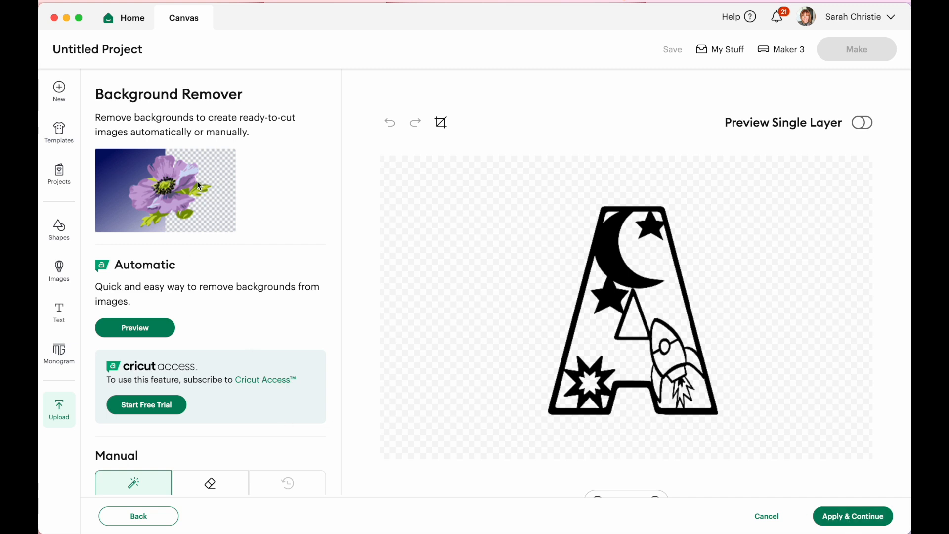
scroll(150, 196, down, 1)
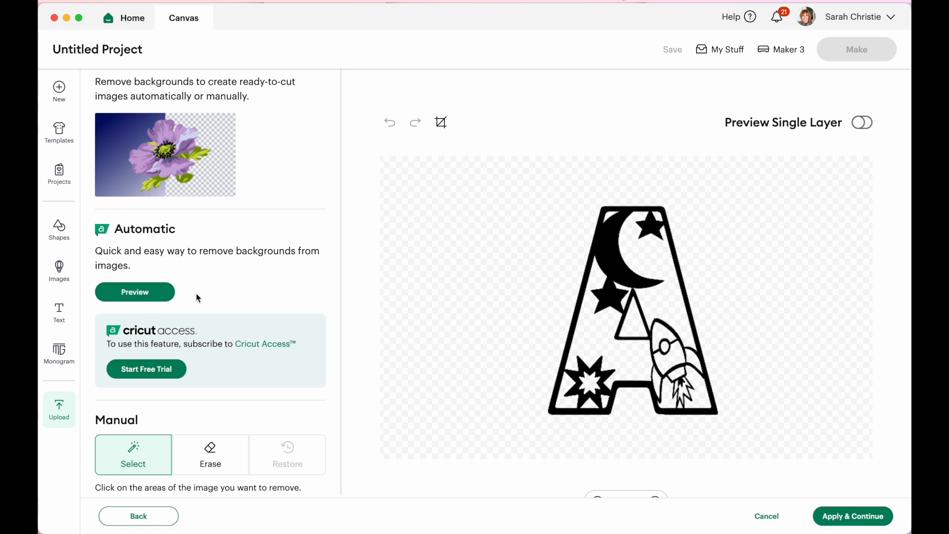
scroll(211, 314, down, 1)
scroll(212, 313, down, 1)
scroll(198, 304, up, 2)
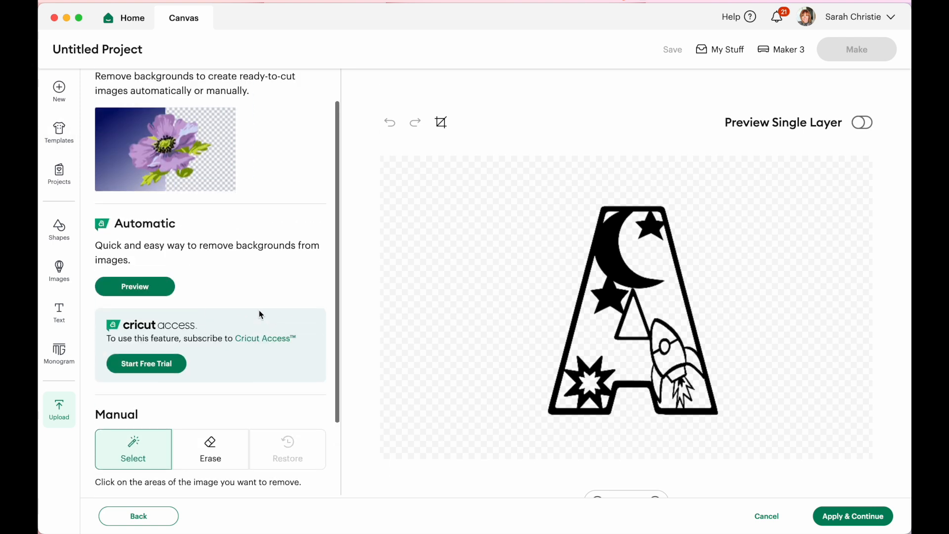
scroll(261, 314, up, 1)
scroll(212, 363, down, 3)
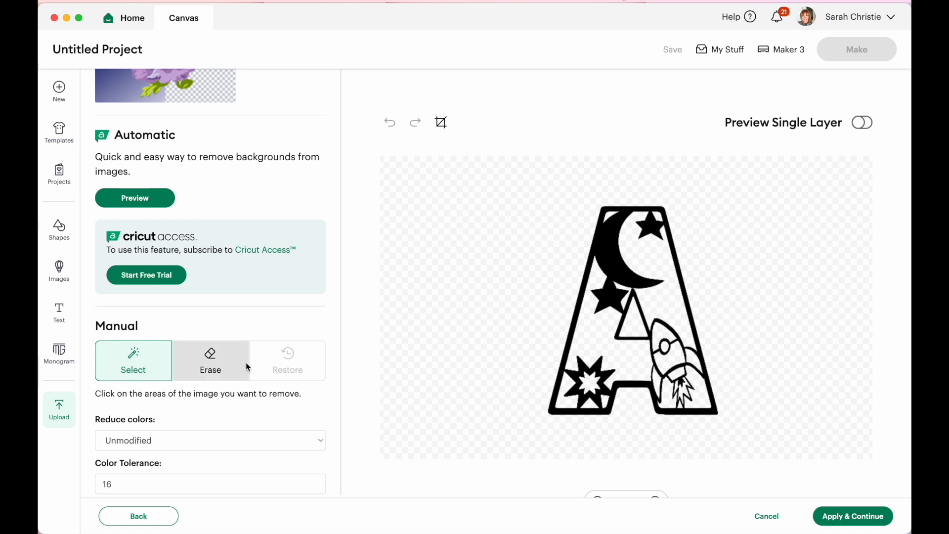
scroll(213, 351, down, 1)
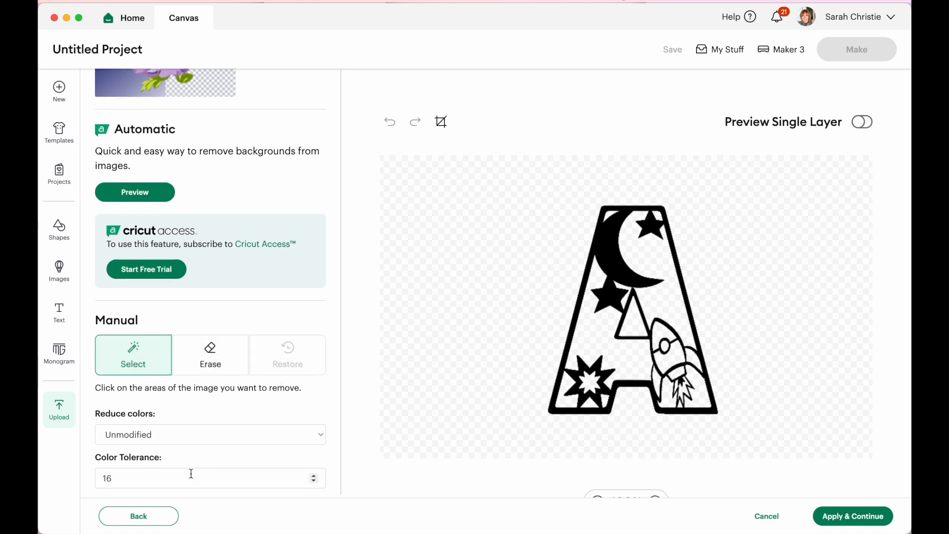
scroll(189, 473, down, 1)
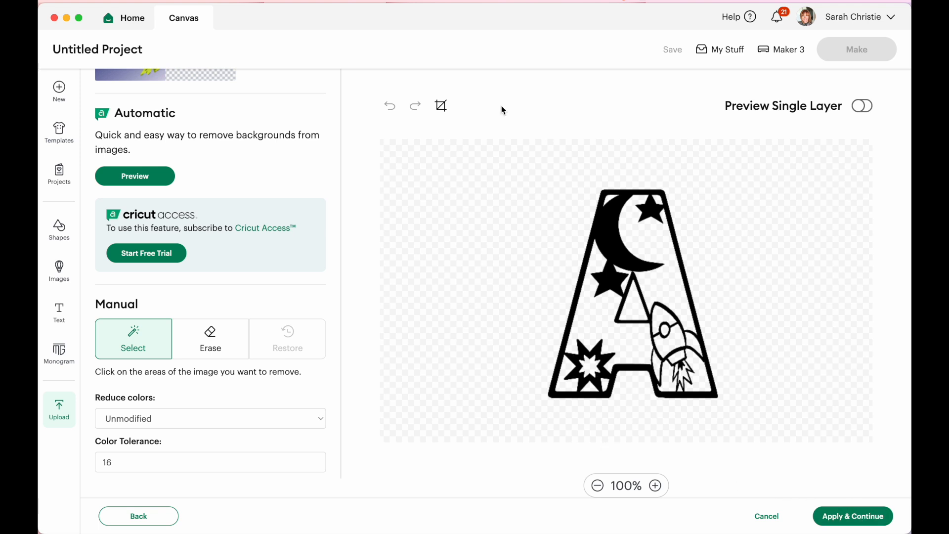
Step: Convert the letter A image to a Single Layer with its background untouched and upload it to the canvas
click(845, 516)
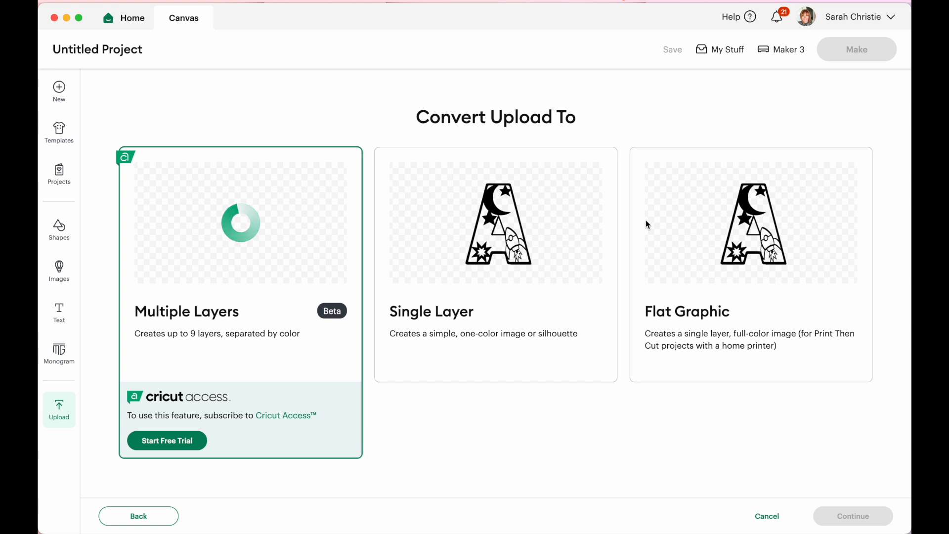
click(697, 245)
click(517, 219)
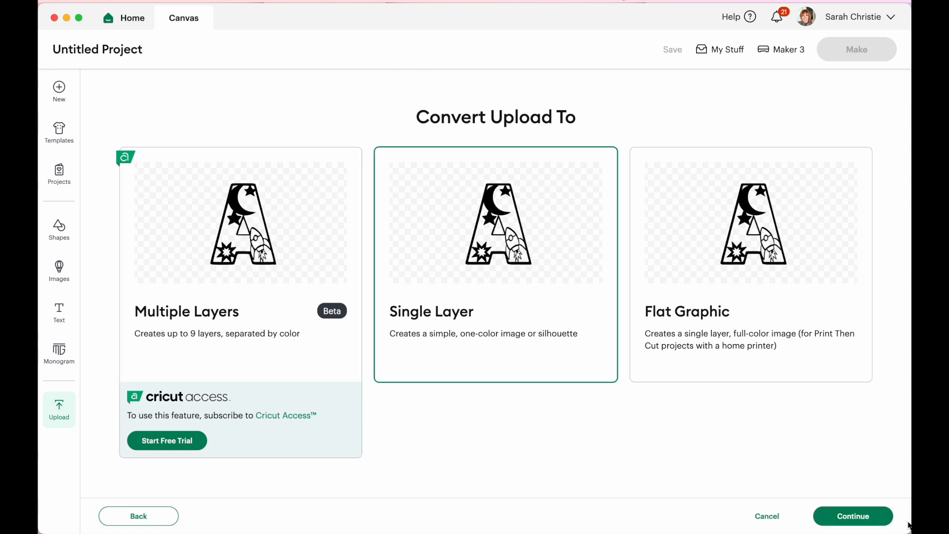
click(847, 515)
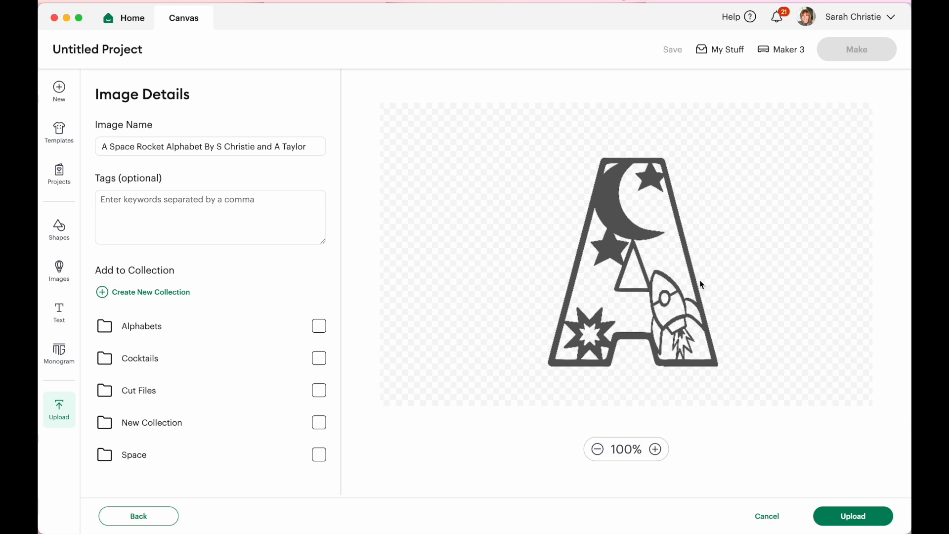
click(847, 514)
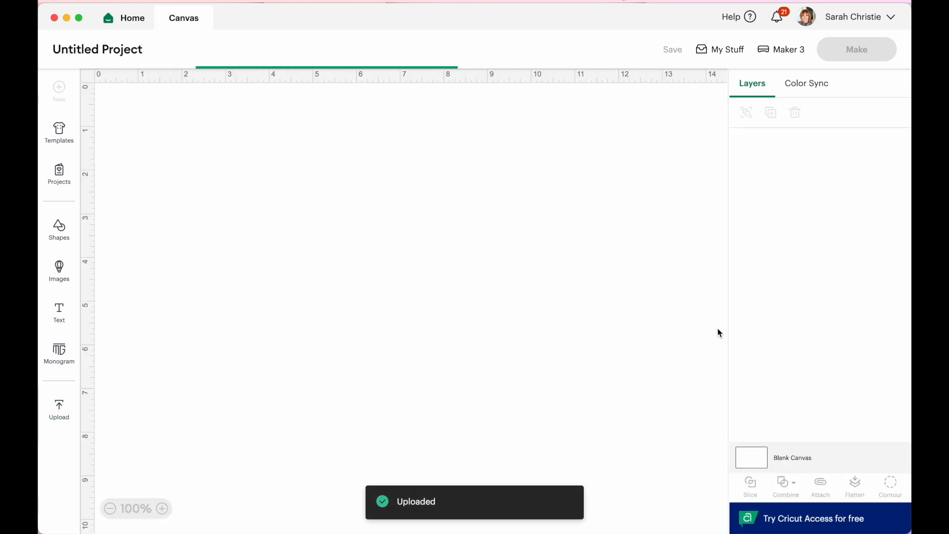
Step: Scale the letter A down to about 3.87 x 4.75 in and position it near the canvas's upper-left corner
drag(117, 137, 497, 482)
scroll(508, 421, down, 3)
drag(581, 431, 301, 187)
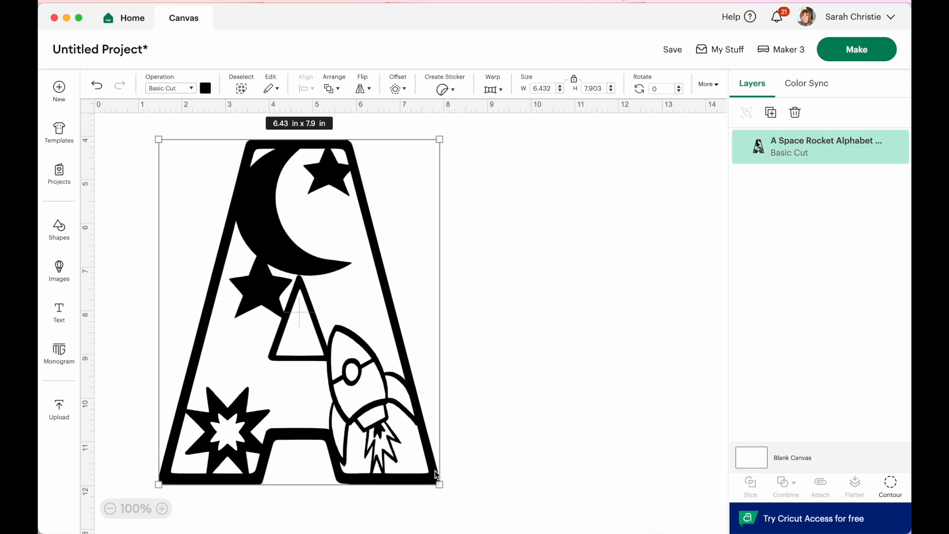
drag(440, 481, 328, 348)
click(355, 352)
drag(285, 287, 240, 283)
click(356, 380)
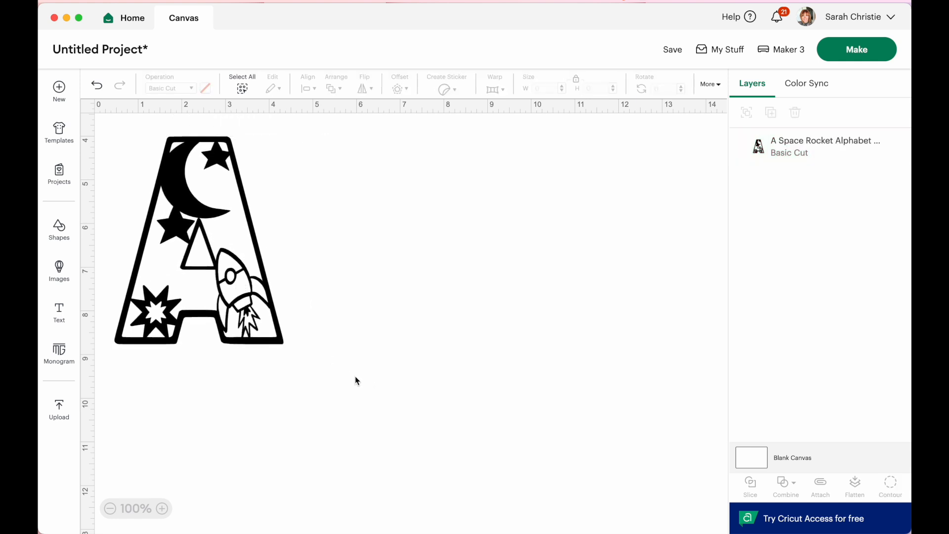
drag(158, 330, 166, 301)
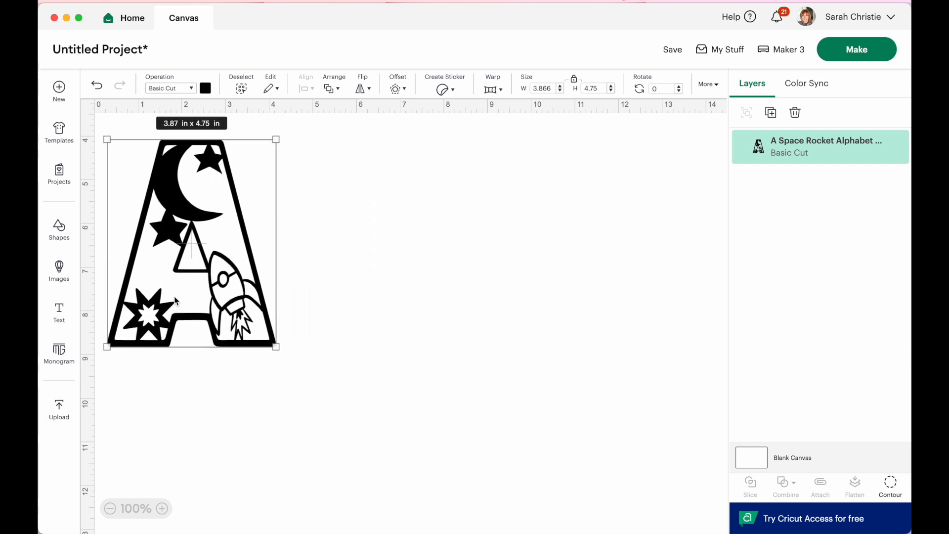
Step: Start another image upload and browse to the SVG folder inside the Space Rocket Alphabet folder
click(57, 408)
click(148, 226)
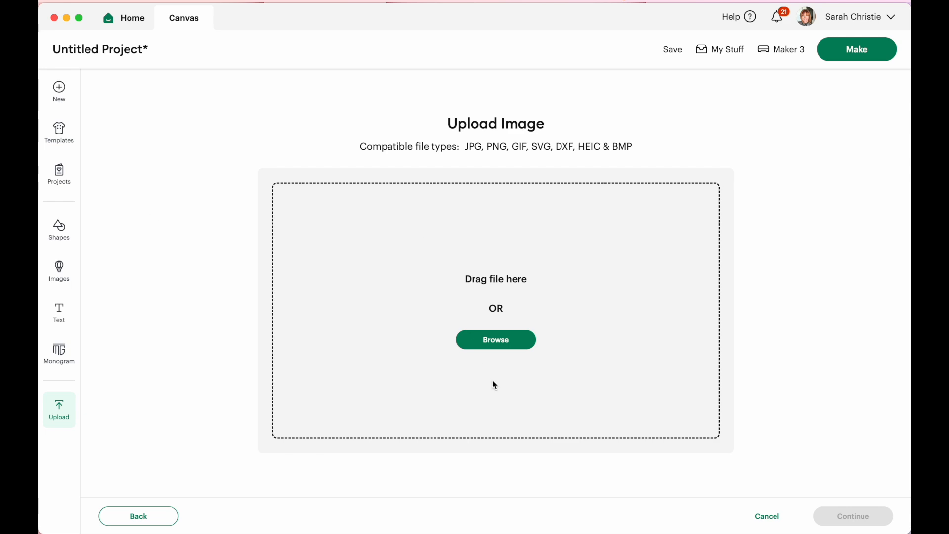
click(498, 338)
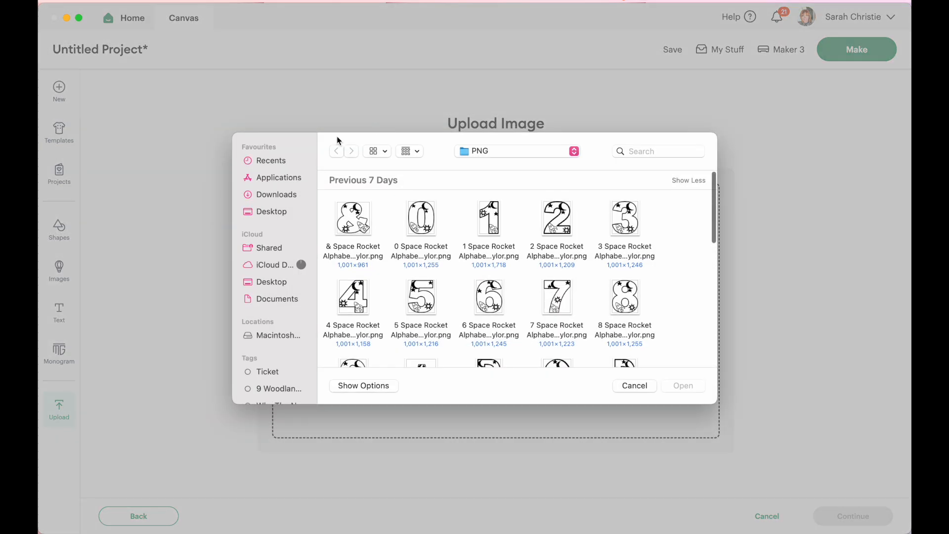
click(462, 150)
click(472, 161)
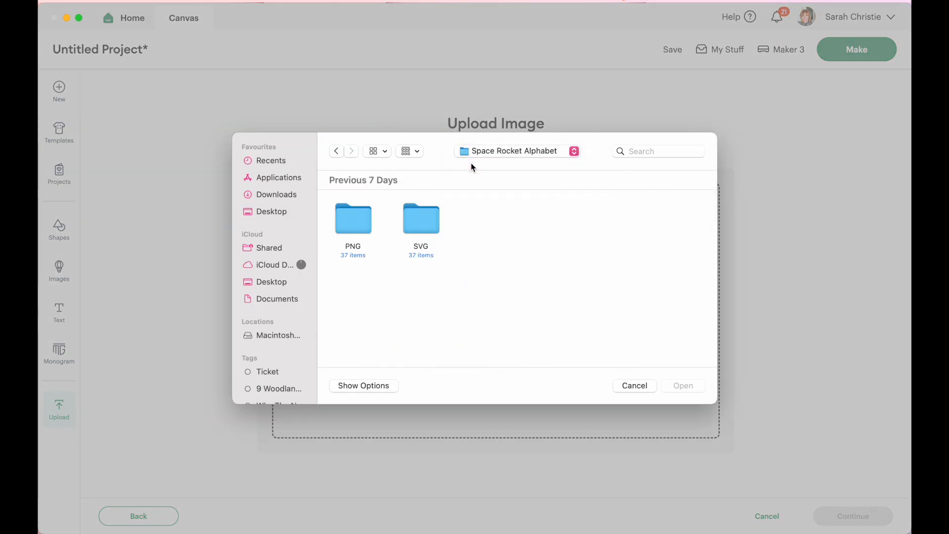
click(413, 217)
double_click(415, 216)
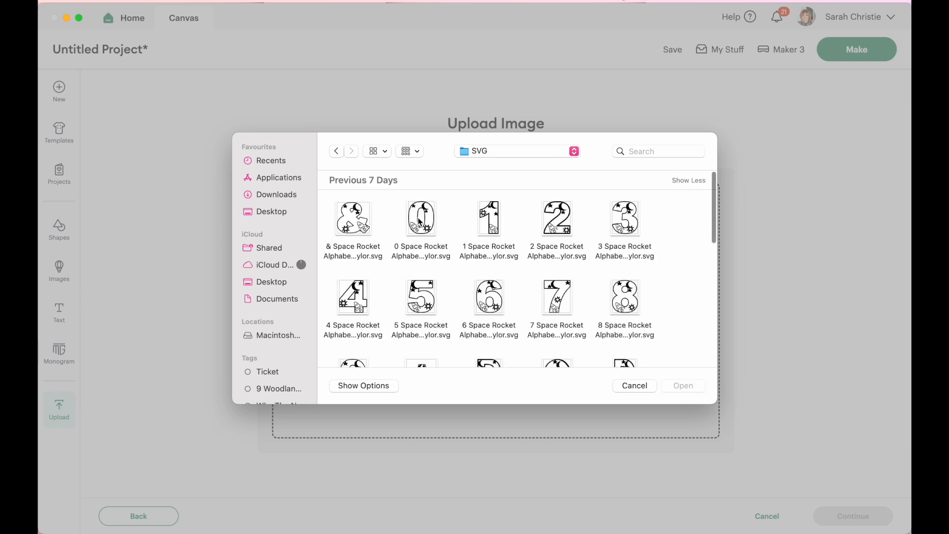
Step: Upload the letter A Space Rocket Alphabet SVG and add it to the canvas, keeping its default image details
scroll(509, 302, down, 3)
click(429, 300)
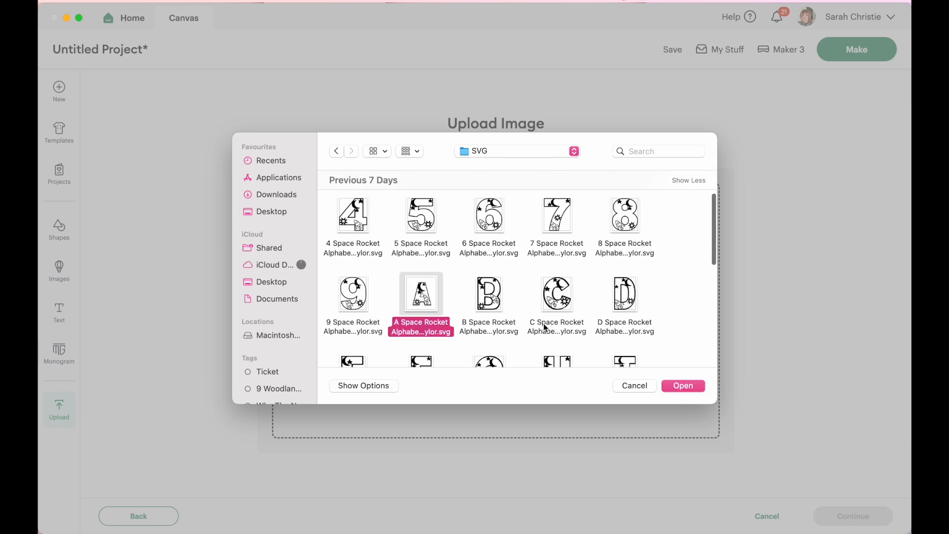
click(677, 386)
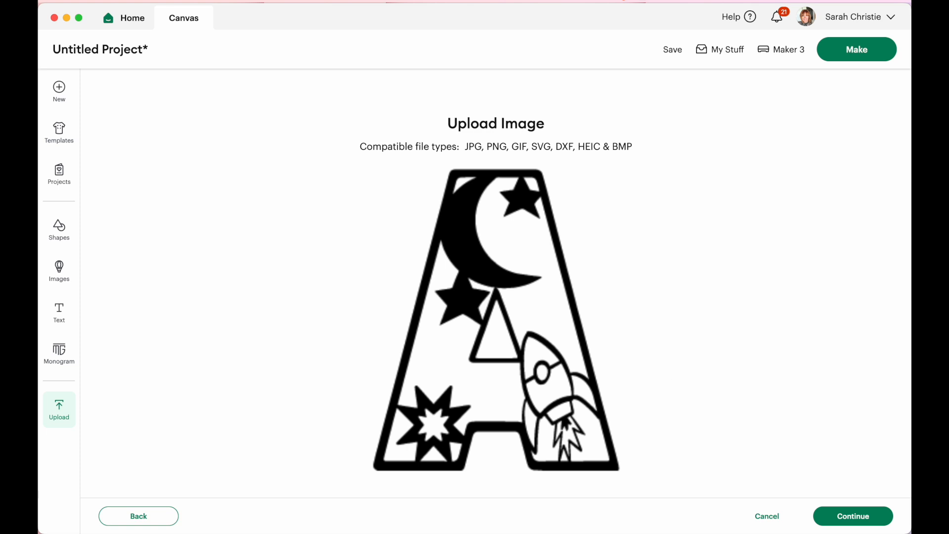
click(850, 516)
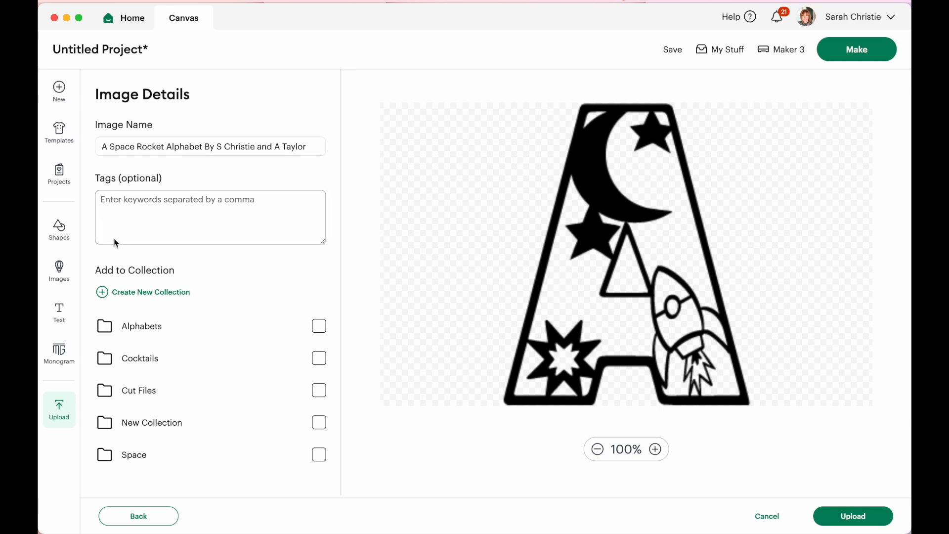
click(840, 519)
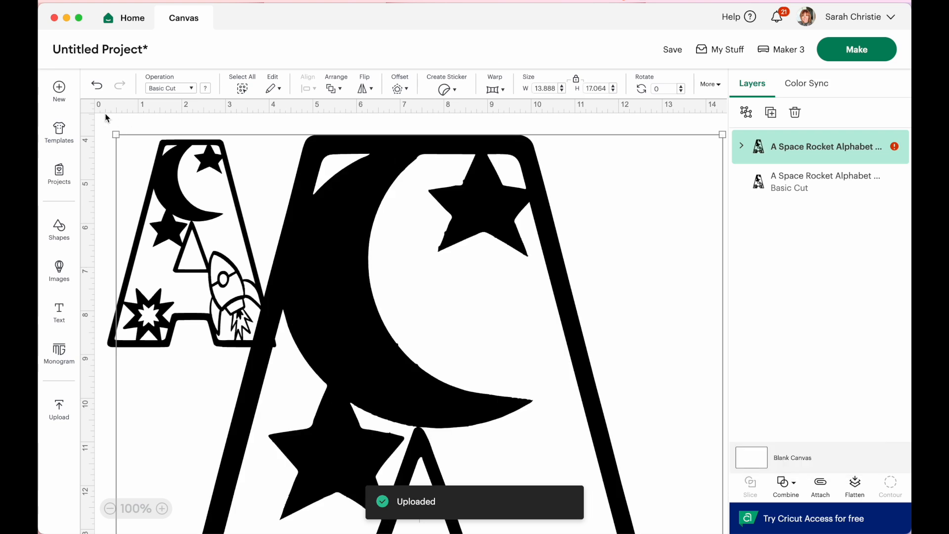
Step: Scale the SVG letter A down to roughly match the first letter A, place it beside it and deselect it
drag(114, 131, 459, 451)
drag(636, 494, 536, 143)
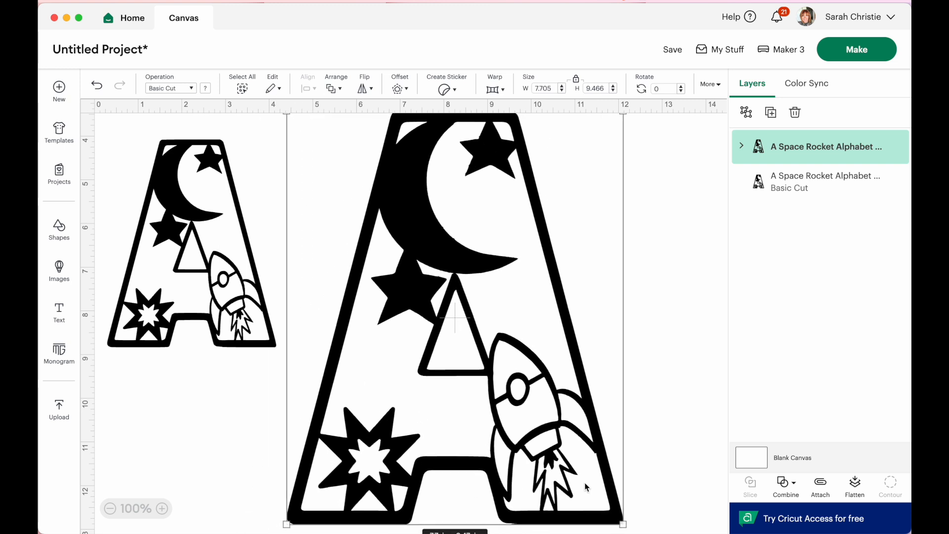
drag(623, 524, 459, 311)
drag(386, 210, 391, 235)
drag(464, 345, 449, 315)
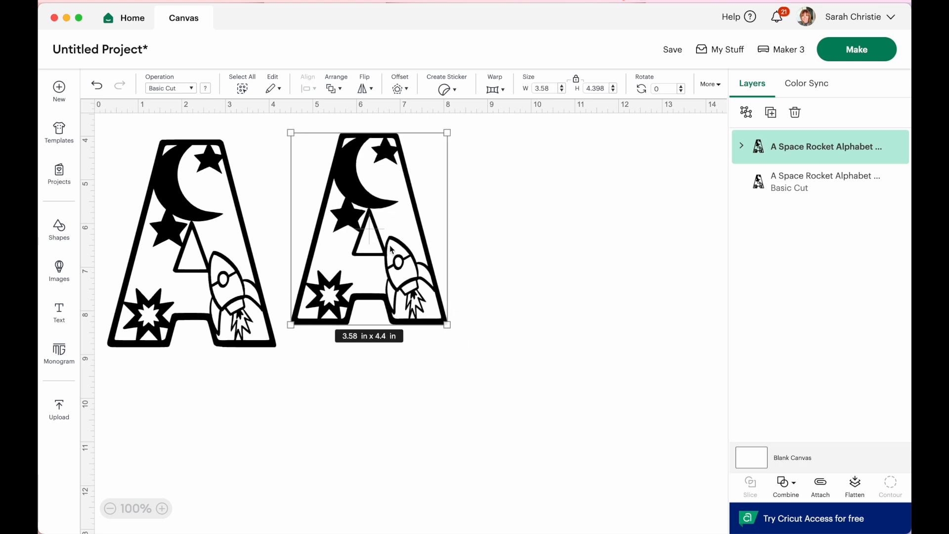
drag(447, 332, 458, 346)
click(506, 368)
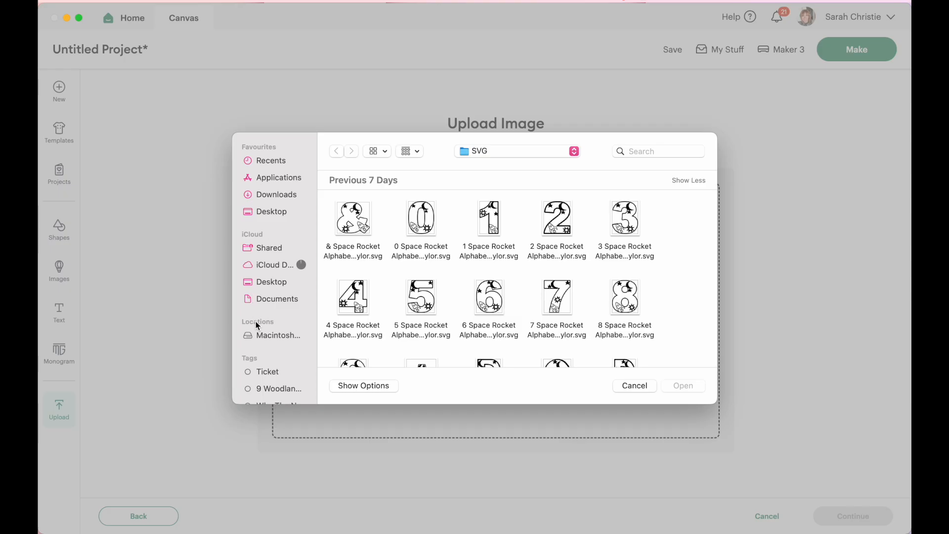
Step: Choose the Beach Door Magnet PNG from its folder in iCloud Drive as the next image to upload
scroll(269, 324, down, 1)
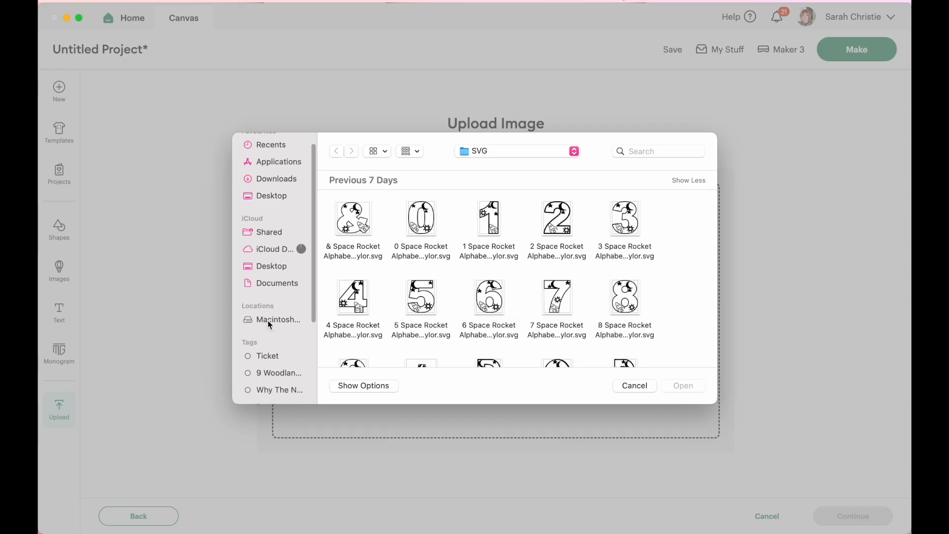
click(268, 248)
scroll(503, 282, down, 5)
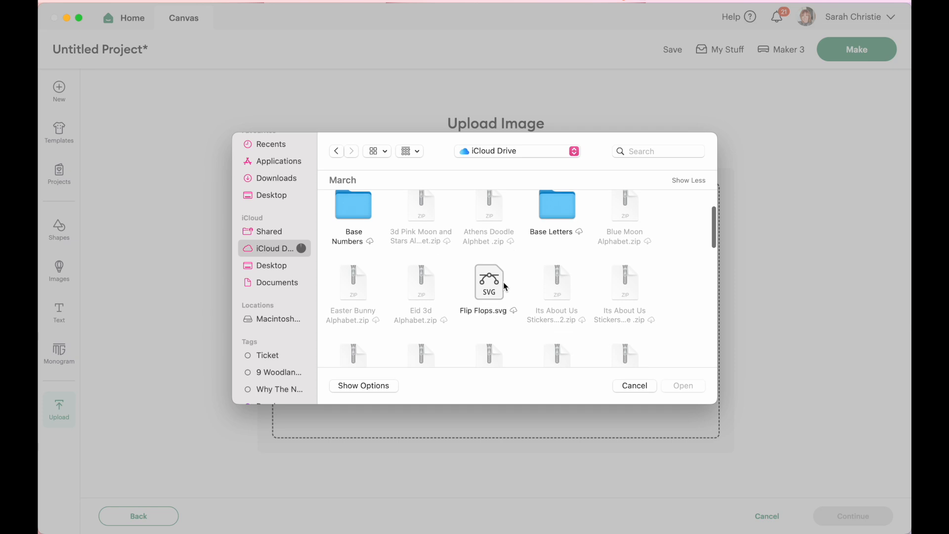
scroll(401, 257, down, 4)
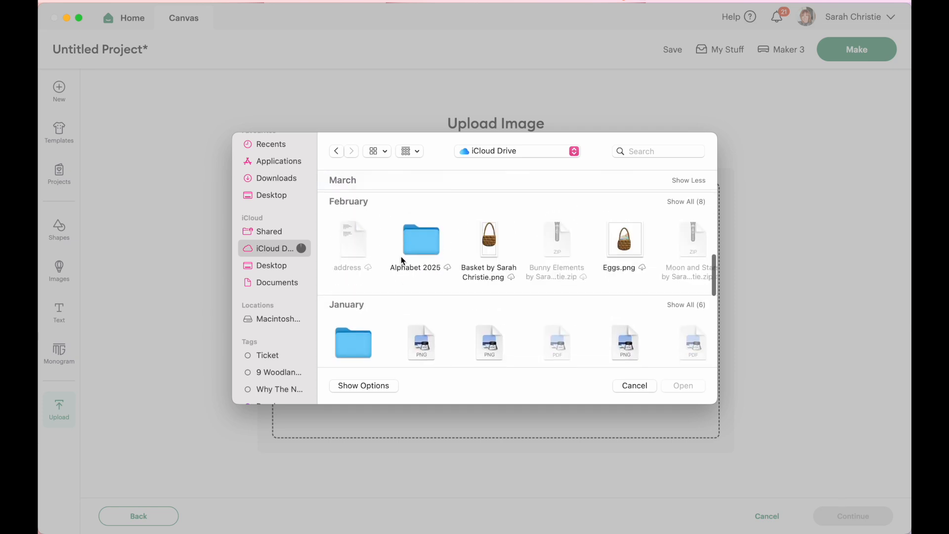
click(419, 224)
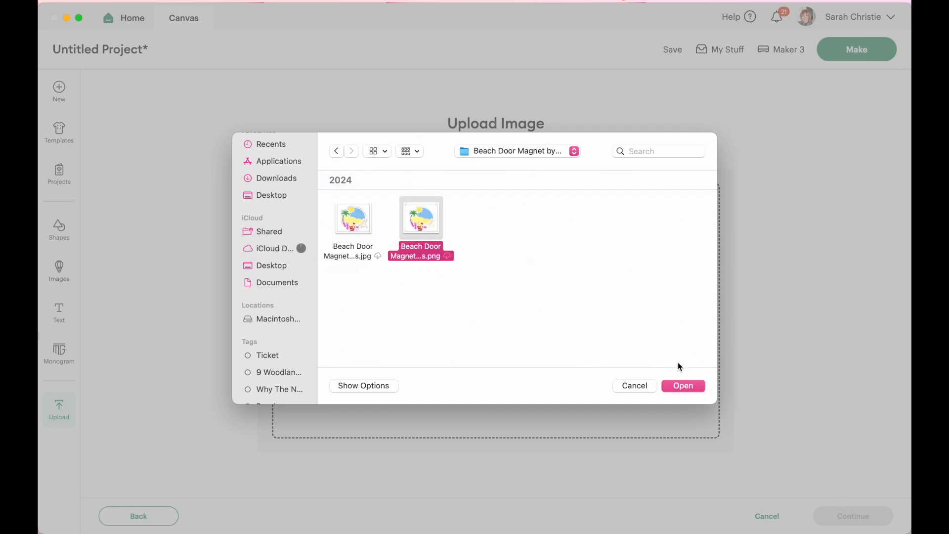
click(679, 384)
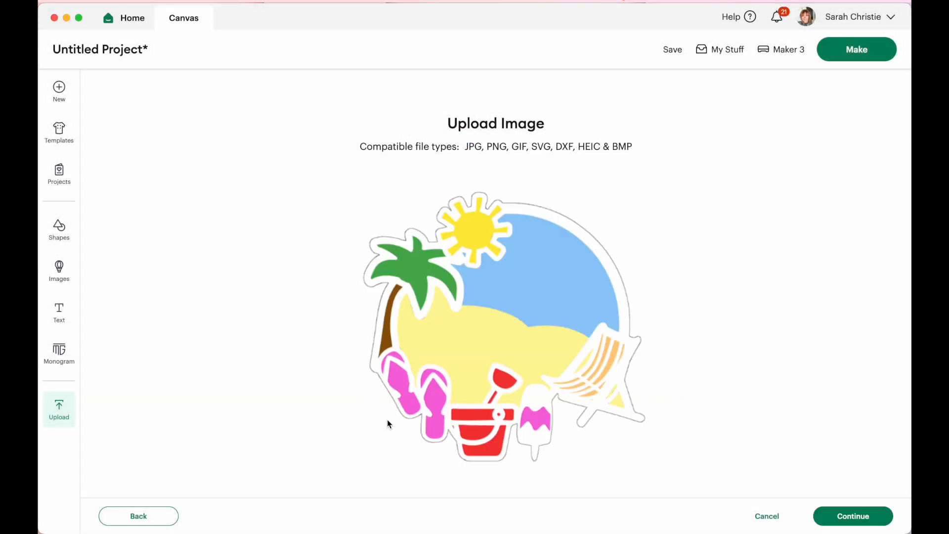
Step: Keep the beach image's background, choose Multiple Layers as the conversion type and dismiss the Cricut Access offer
click(856, 517)
scroll(206, 351, down, 1)
click(852, 515)
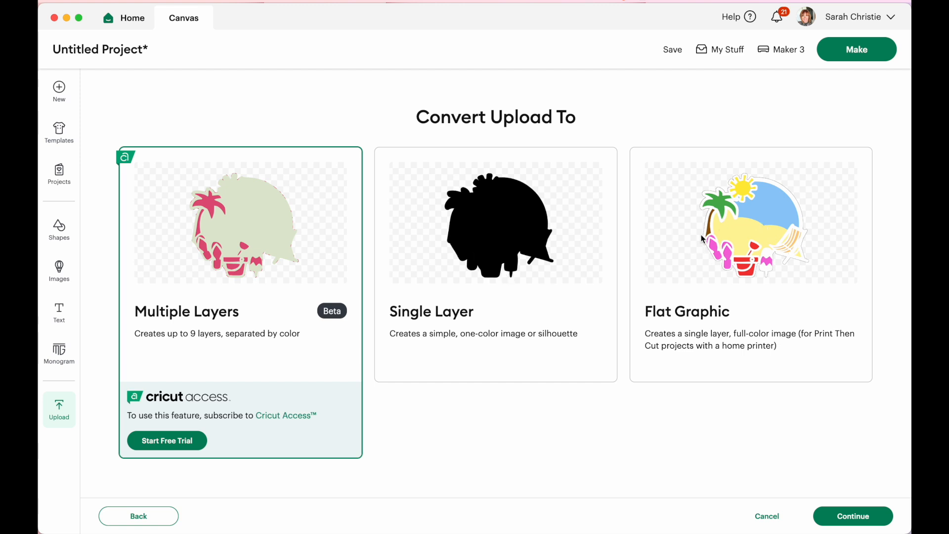
click(838, 515)
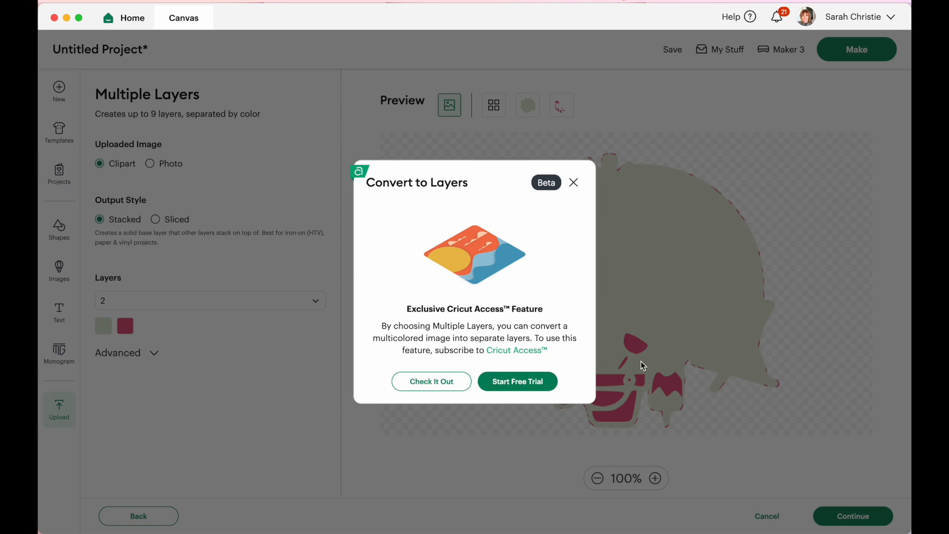
click(580, 185)
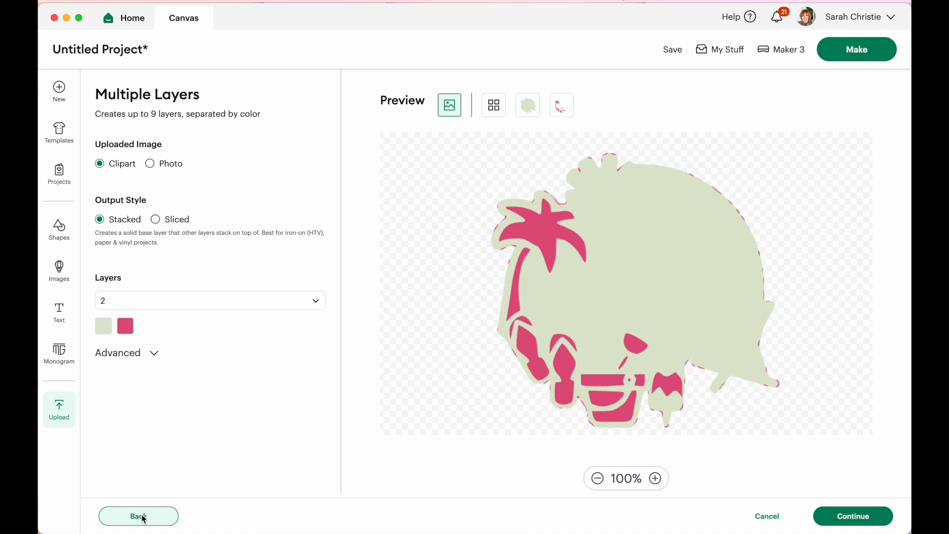
Step: Set the beach image's layer count to 9 and try to continue with the conversion
click(155, 300)
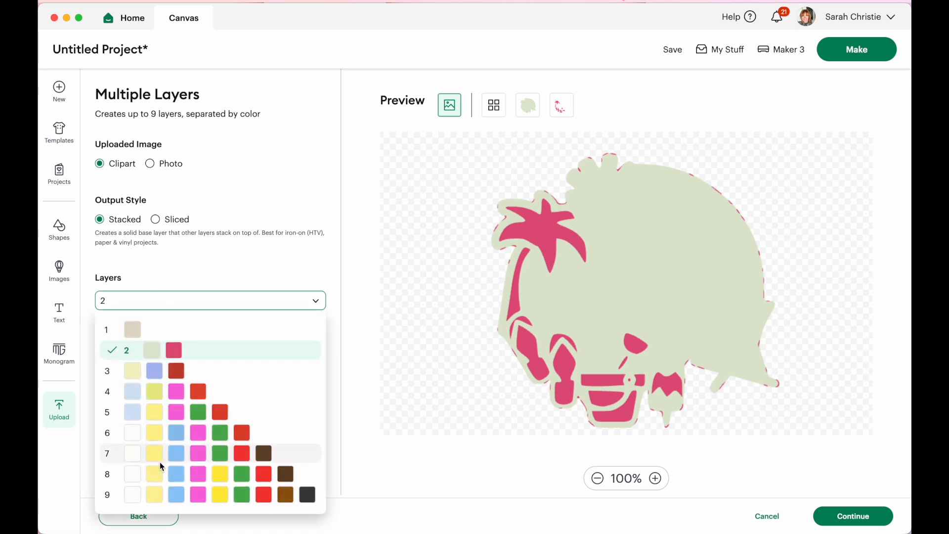
click(107, 494)
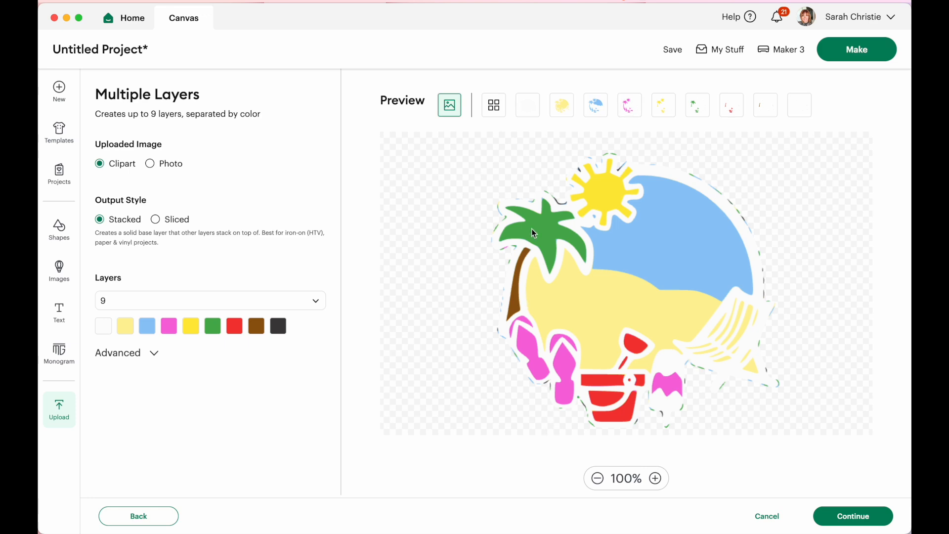
click(844, 519)
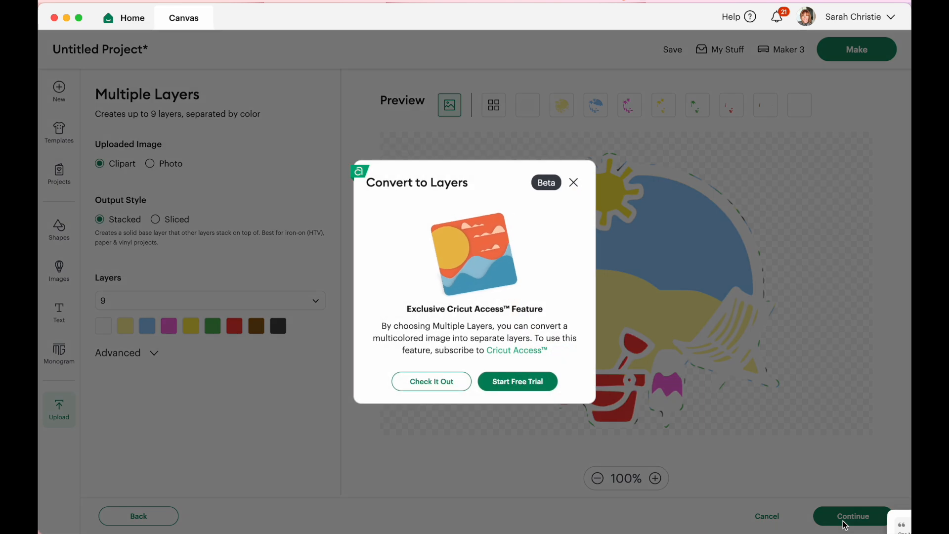
Step: Dismiss the Cricut Access offer, convert the beach image as a Flat Graphic instead and upload it to the canvas
click(573, 183)
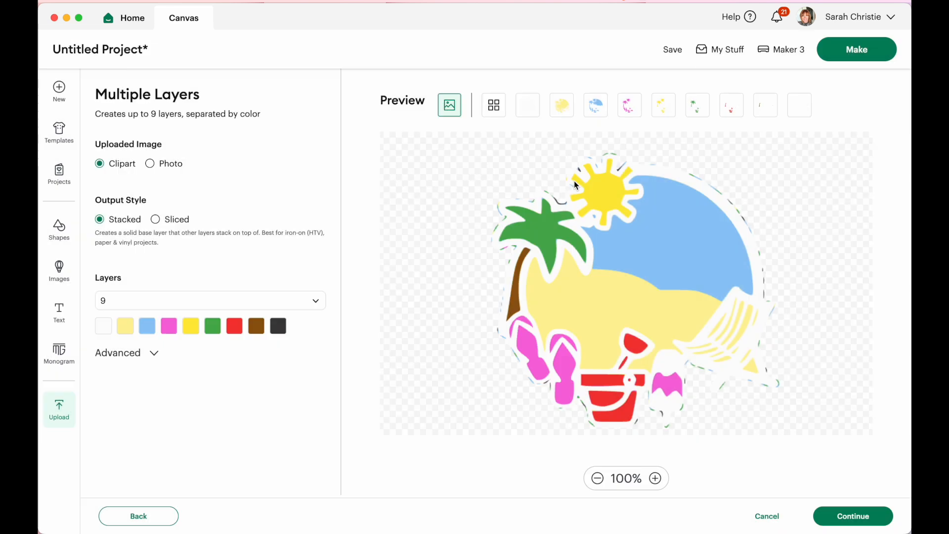
click(154, 354)
scroll(251, 397, down, 3)
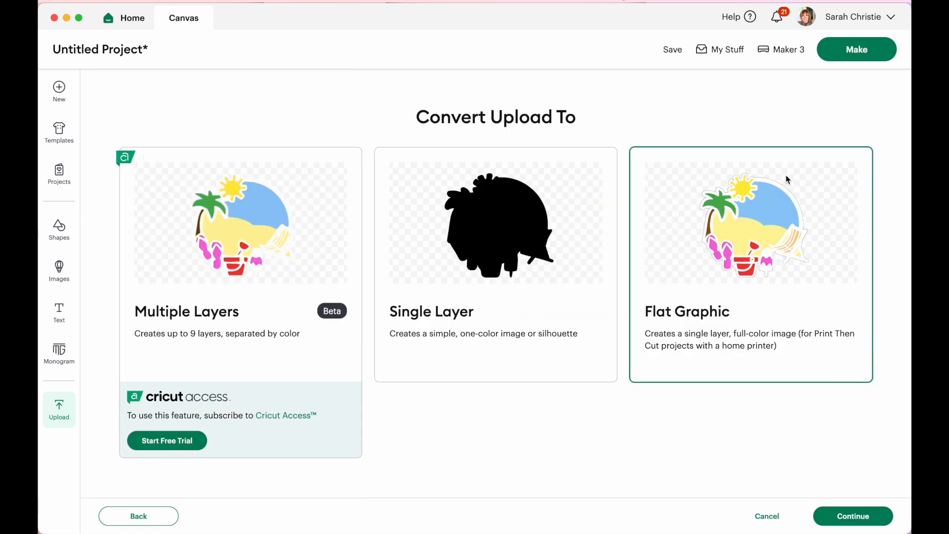
click(846, 515)
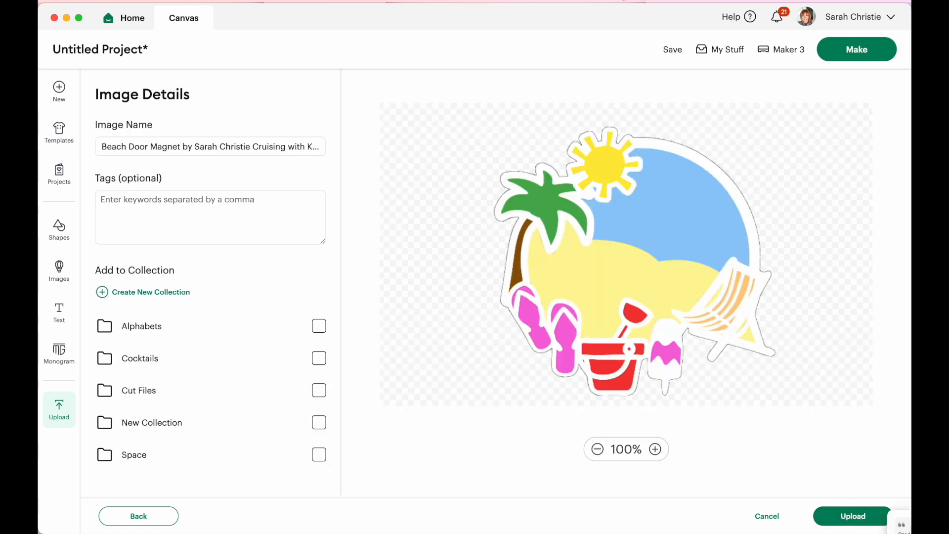
click(838, 516)
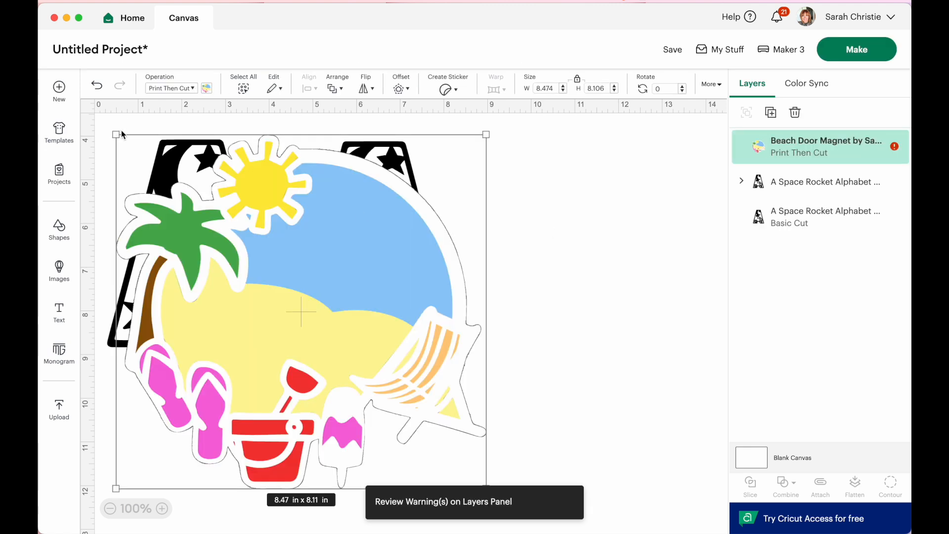
Step: Scale the beach image down to about 4.36 × 4.17 in, place it beside the second letter A and deselect it
drag(117, 134, 318, 329)
drag(440, 437, 605, 252)
scroll(561, 293, right, 5)
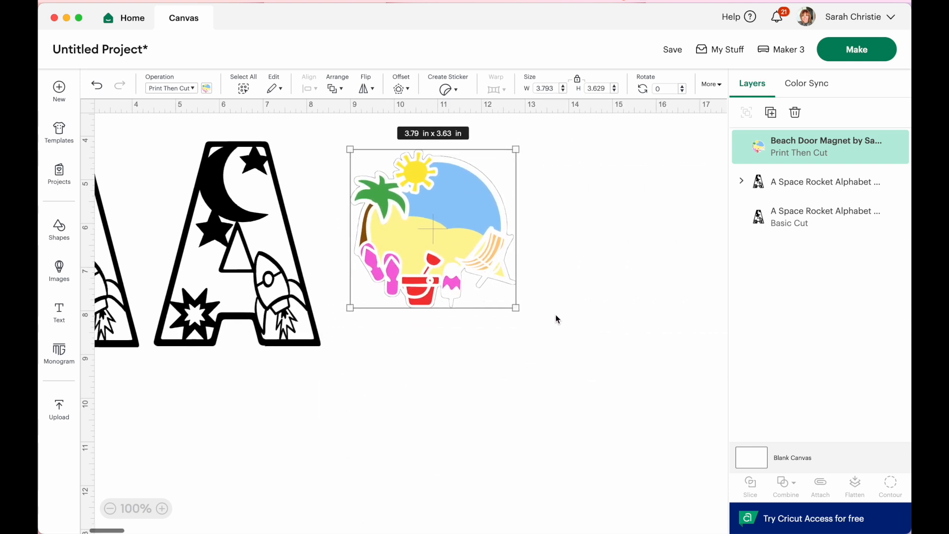
drag(516, 308, 542, 321)
click(460, 397)
scroll(289, 200, left, 5)
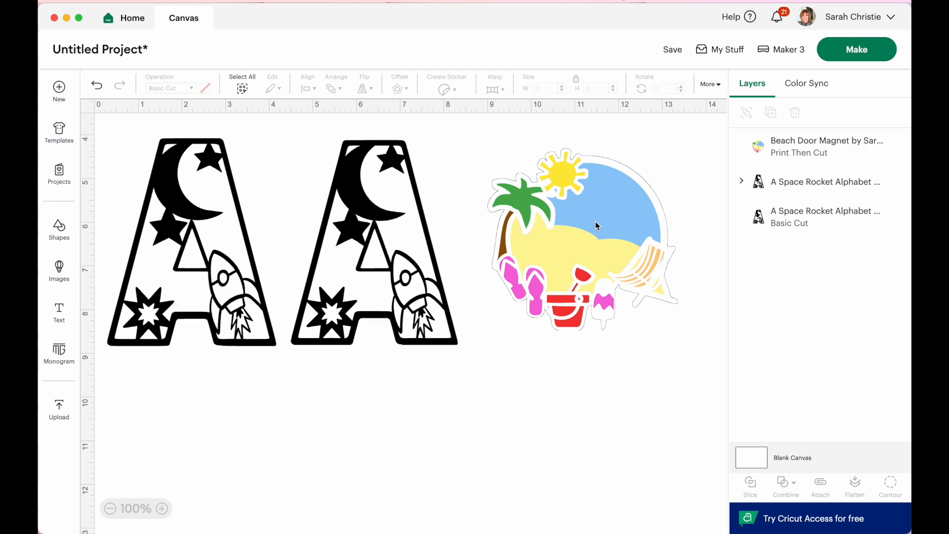
Step: Move the second letter A far to the right and place the beach image beside the first letter A
scroll(511, 253, right, 10)
scroll(511, 254, left, 10)
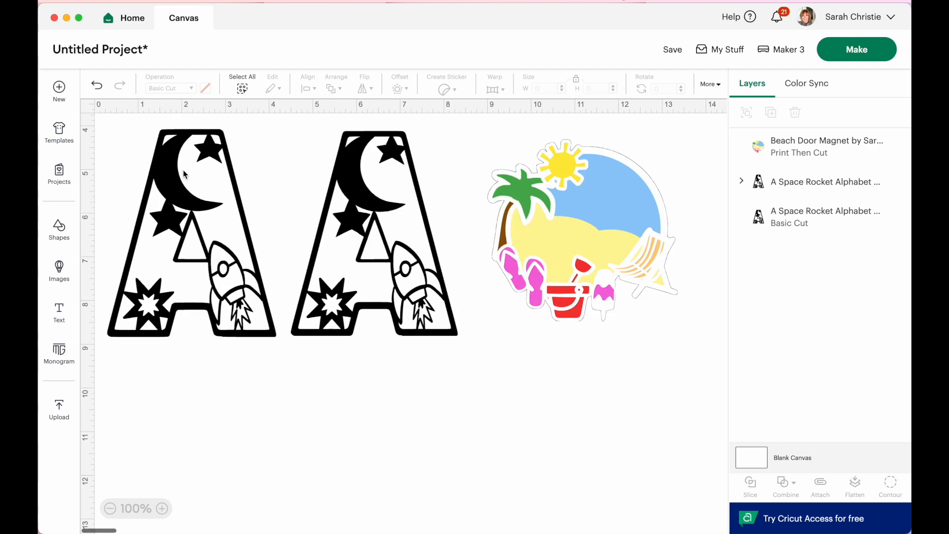
drag(334, 216, 908, 227)
drag(623, 210, 430, 204)
Step: Enlarge the second letter A to about 5.52 × 6.79 in, deselect it and capture a screenshot of that area
scroll(430, 203, right, 10)
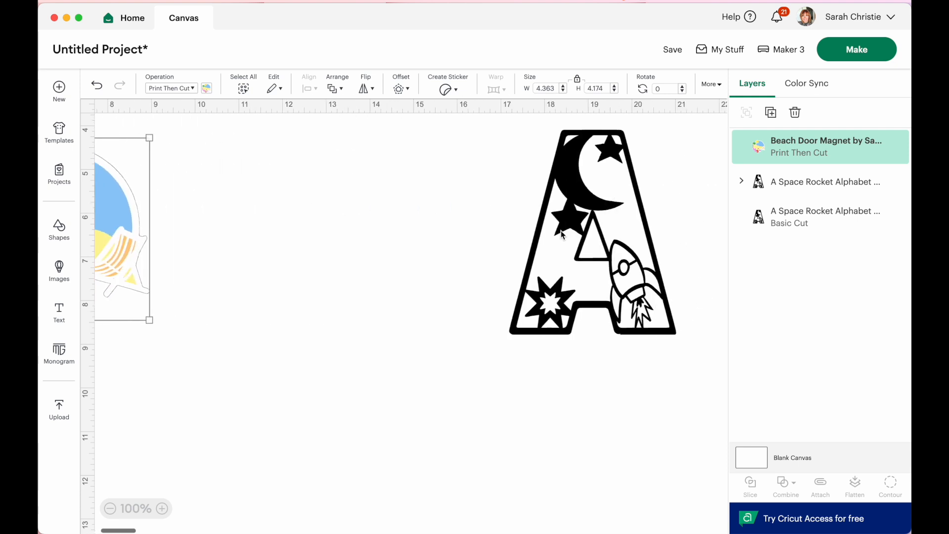
drag(553, 227, 456, 238)
drag(569, 348, 513, 340)
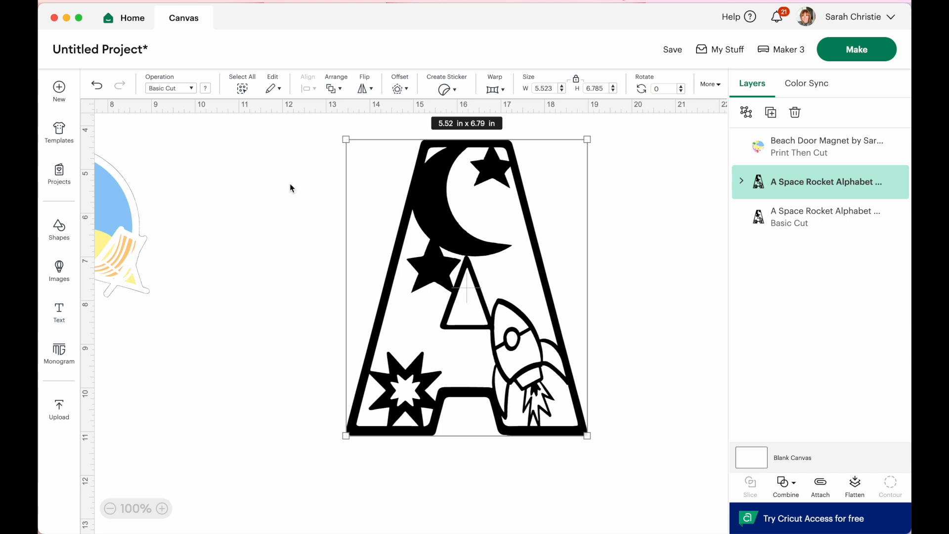
click(284, 197)
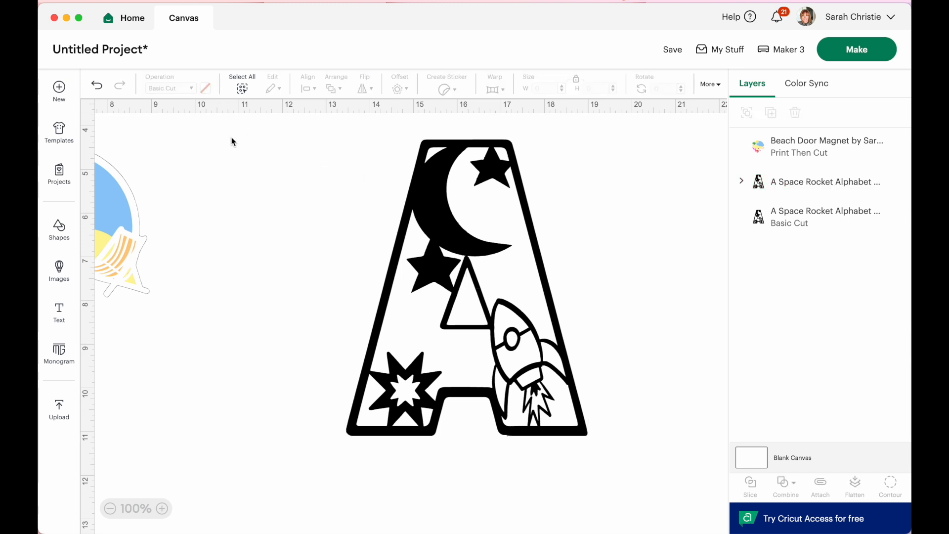
key(super+shift+4)
drag(257, 121, 697, 471)
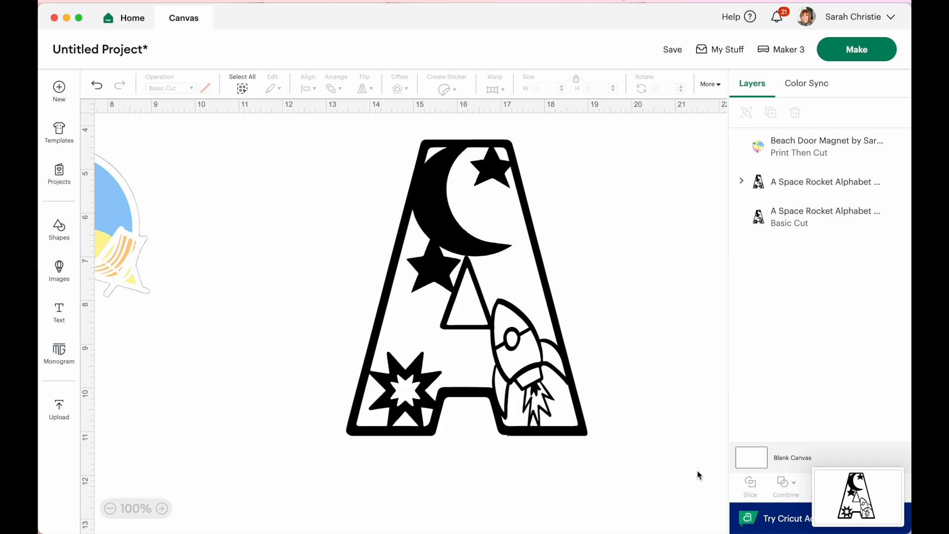
Step: Switch to Finder, view the new letter A screenshot from the Desktop folder and close its preview
key(ctrl+Up)
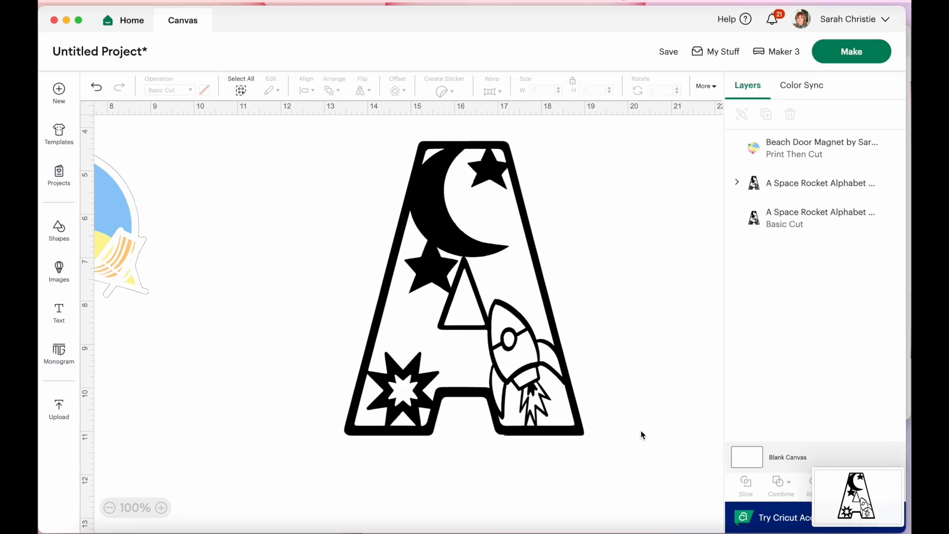
click(109, 503)
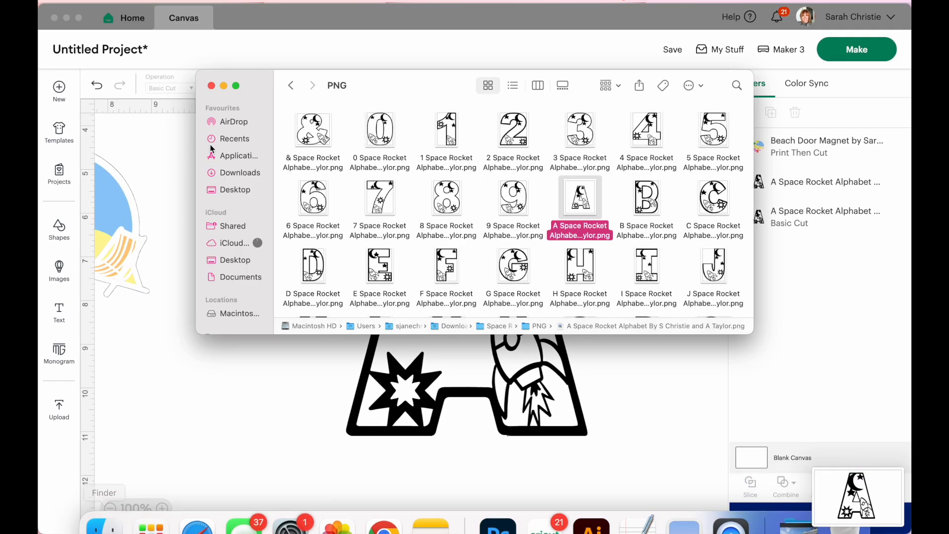
click(237, 172)
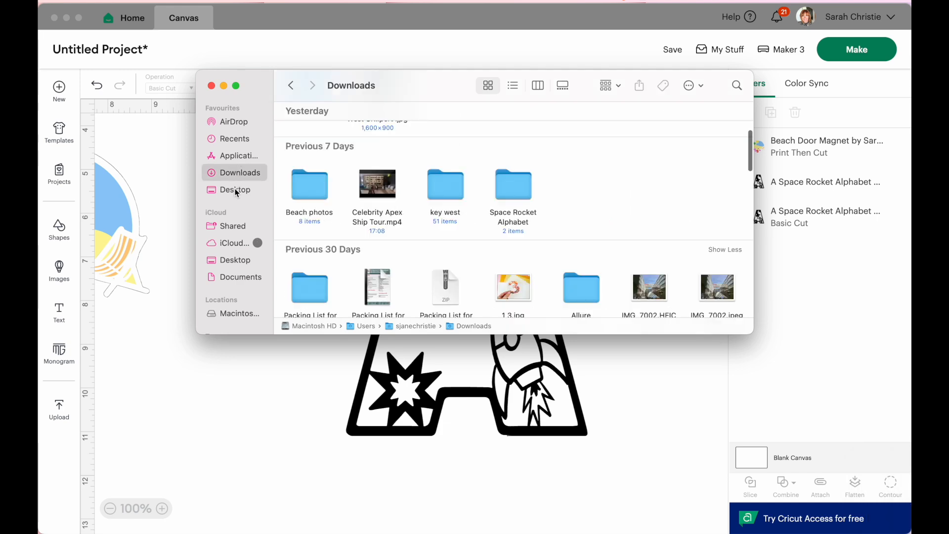
click(235, 189)
click(320, 147)
drag(320, 146, 321, 147)
double_click(322, 147)
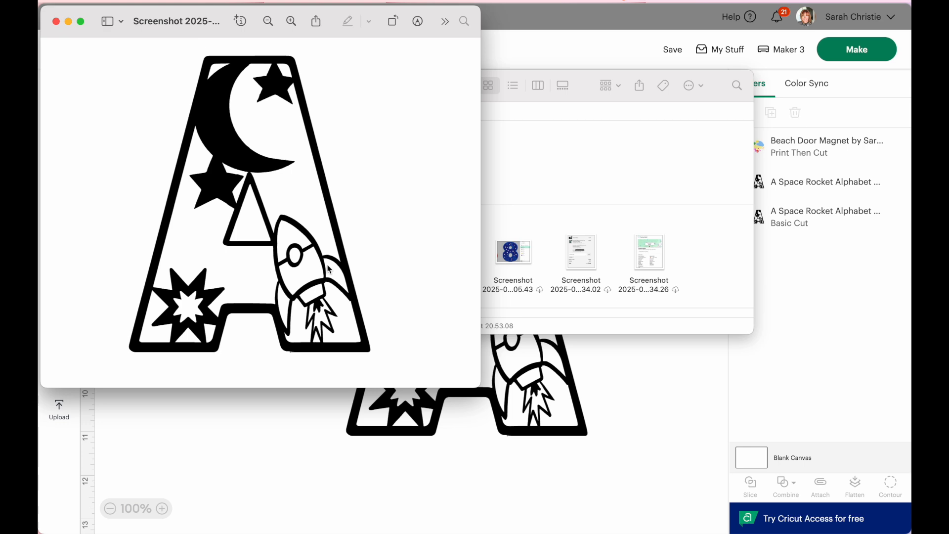
click(56, 21)
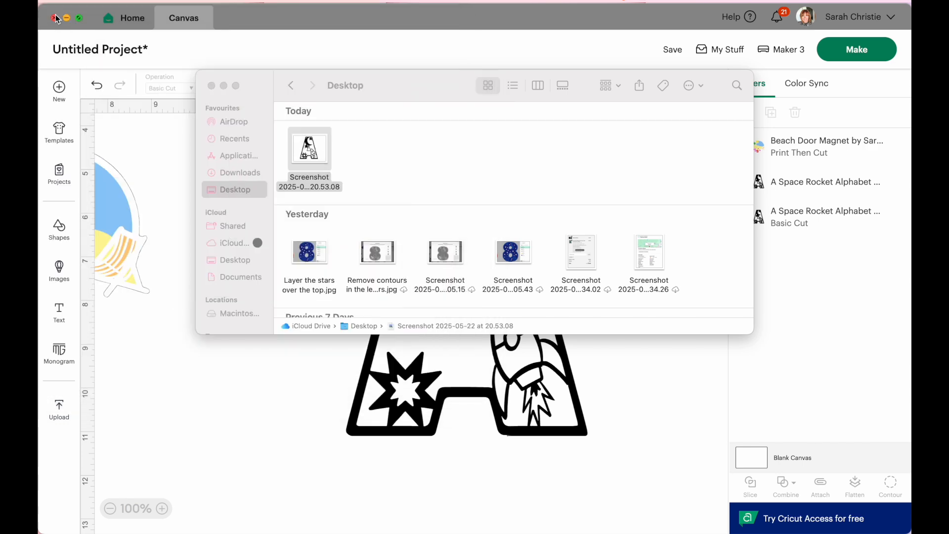
Step: Back on the canvas, scale the second letter A down to about 4.43 × 5.44 in and place it beside the beach image
click(241, 388)
drag(420, 336, 275, 211)
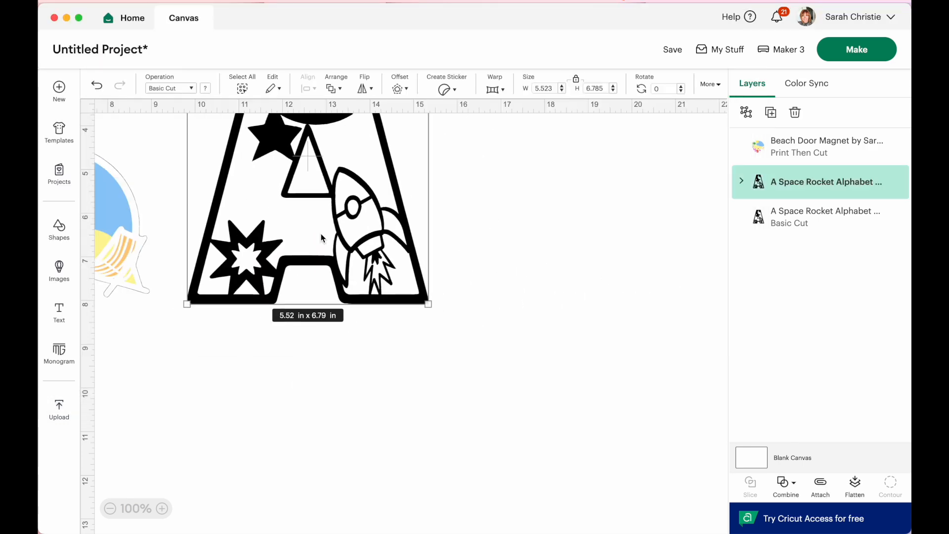
scroll(370, 255, left, 10)
scroll(370, 255, right, 10)
drag(413, 221, 424, 337)
drag(572, 419, 525, 361)
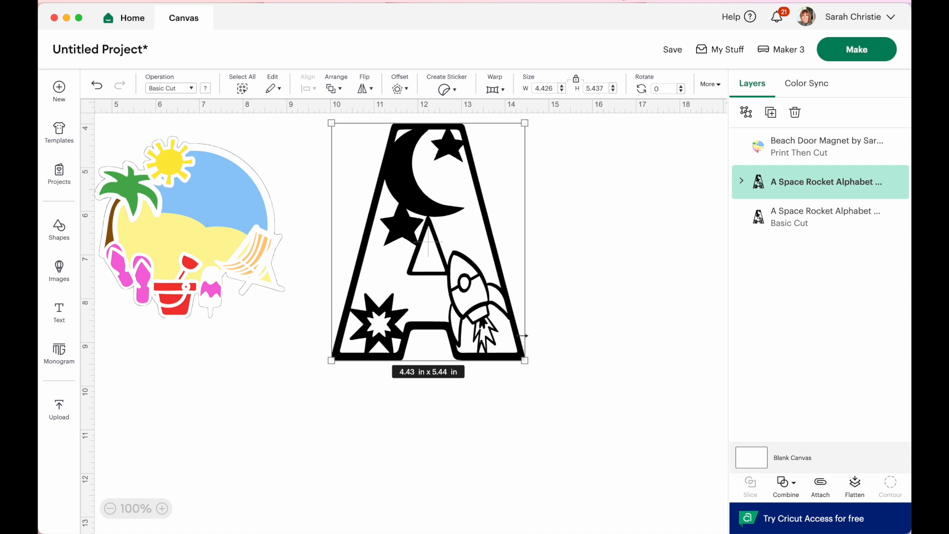
mouse_move(456, 266)
mouse_down()
mouse_move(428, 255)
mouse_move(452, 260)
mouse_up()
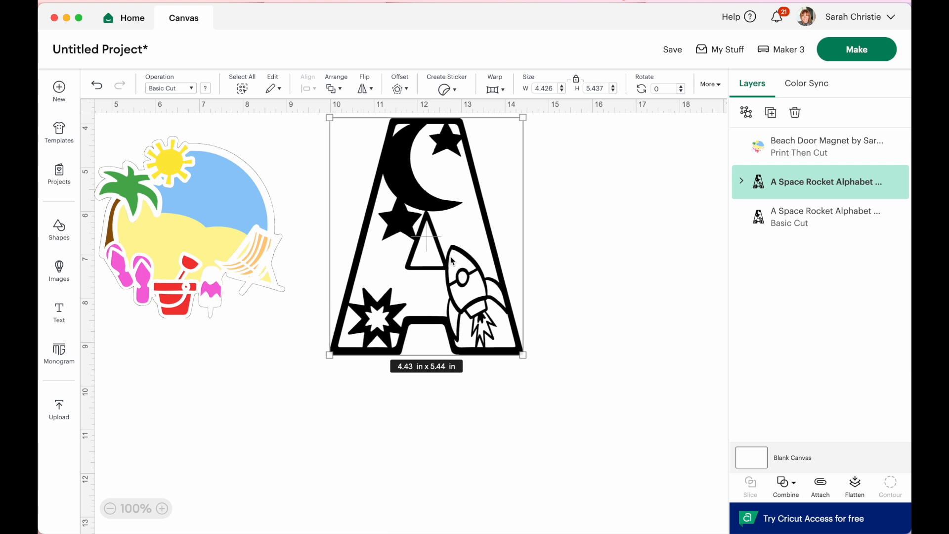
Step: Choose the new letter A screenshot from the Desktop as the next image to upload and continue to background removal
click(58, 408)
click(152, 230)
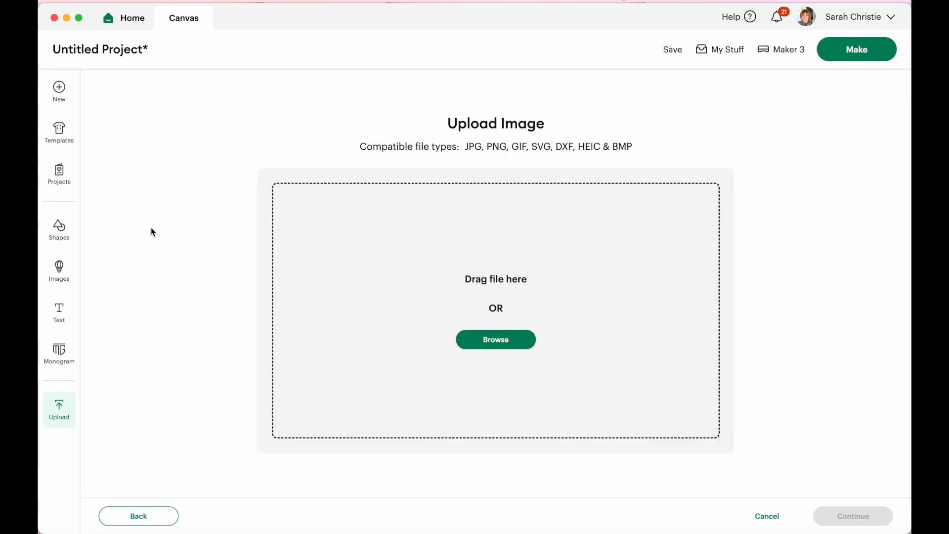
click(485, 339)
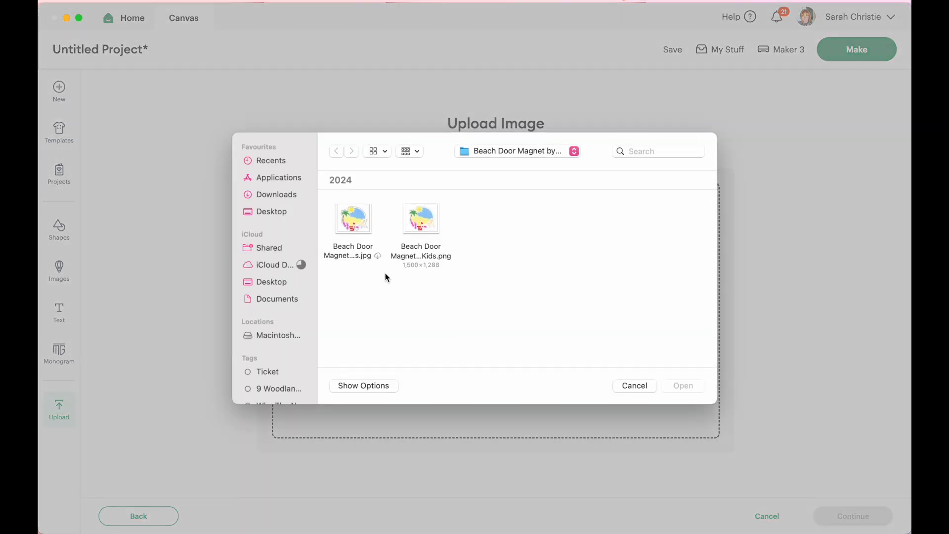
click(271, 211)
click(358, 230)
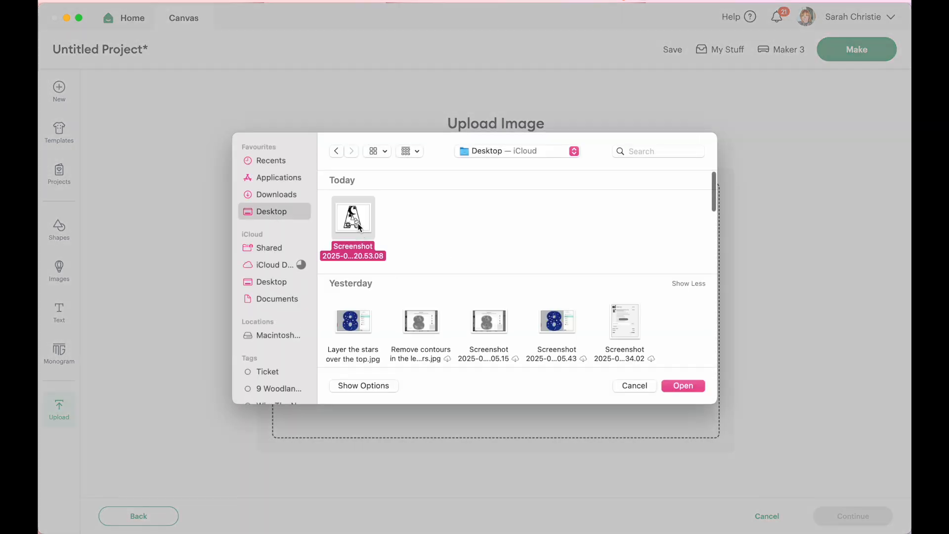
click(682, 386)
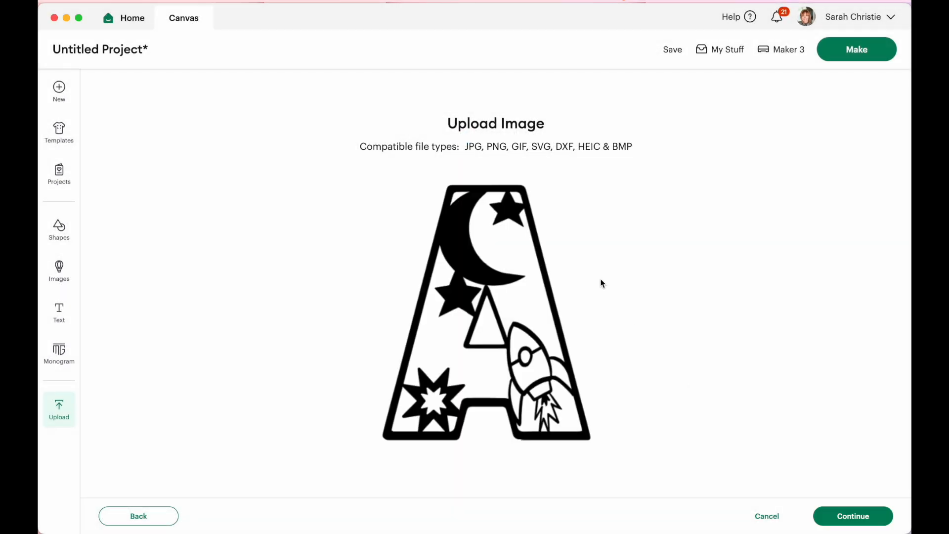
click(859, 520)
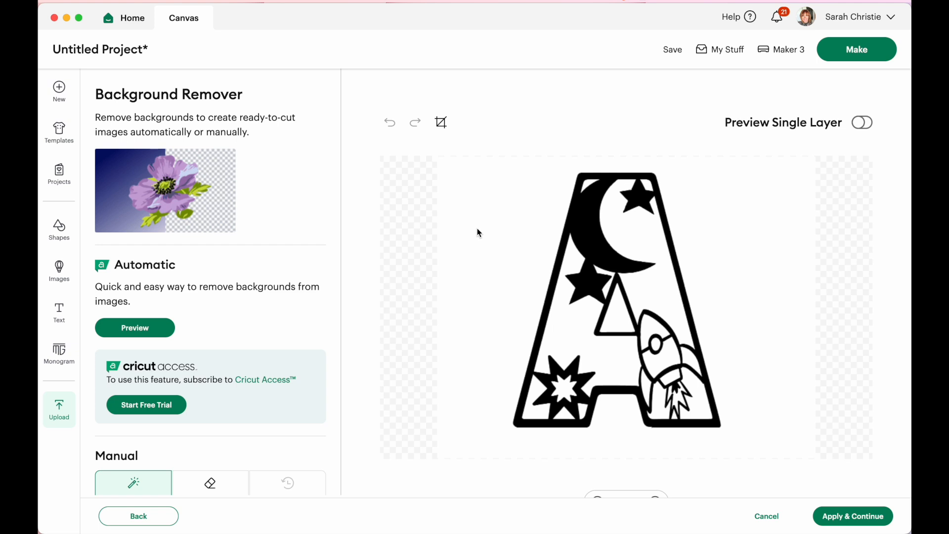
Step: Remove the white background around the letter A and the white area inside its outline with the manual Select tool
scroll(195, 410, down, 3)
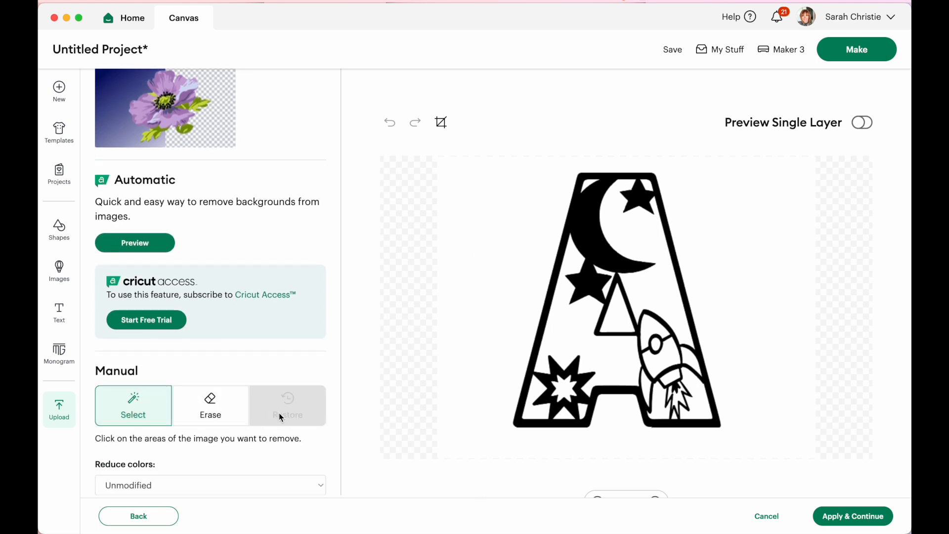
scroll(190, 482, down, 2)
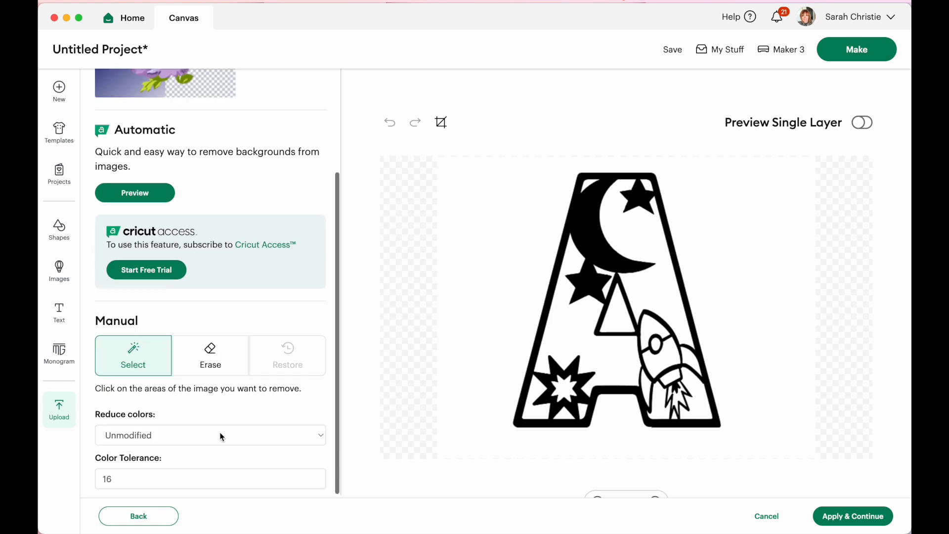
click(503, 207)
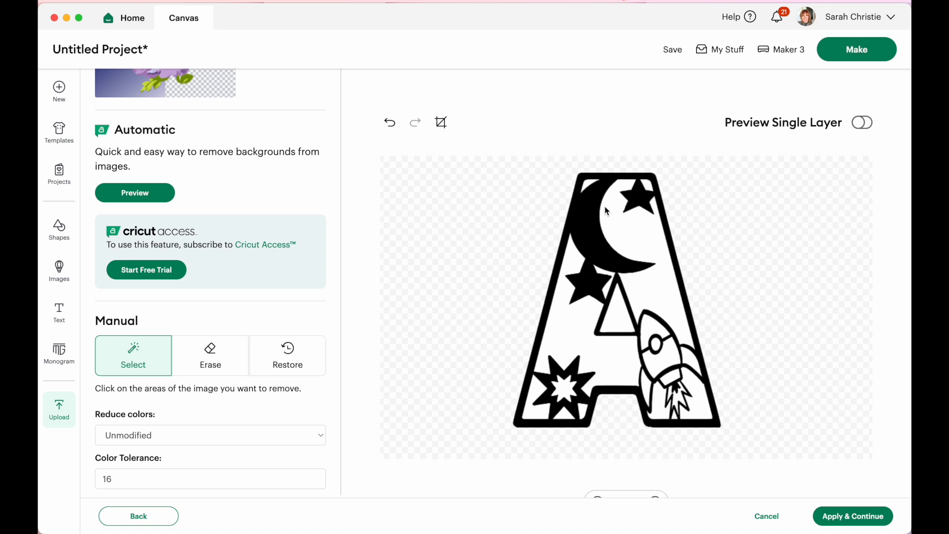
scroll(607, 213, up, 1)
scroll(606, 213, up, 1)
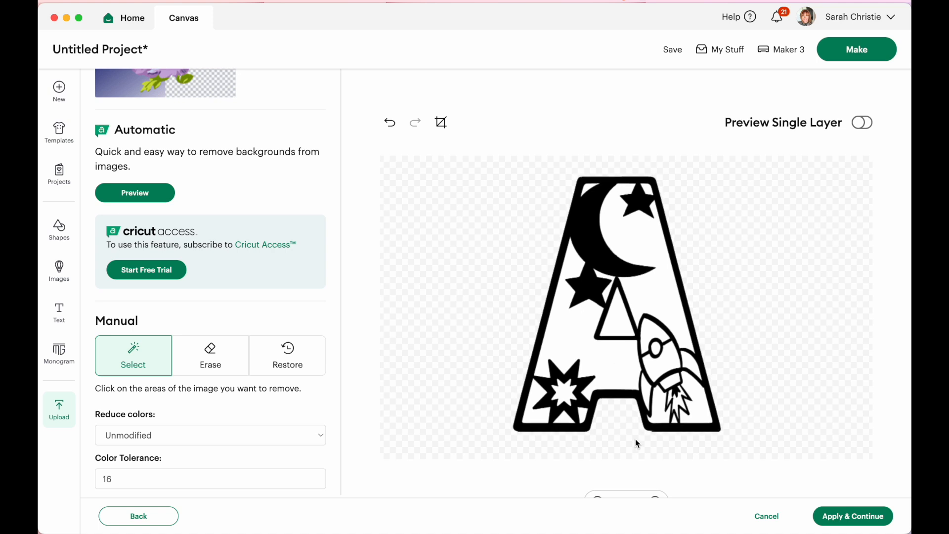
scroll(636, 438, down, 1)
click(654, 485)
click(654, 486)
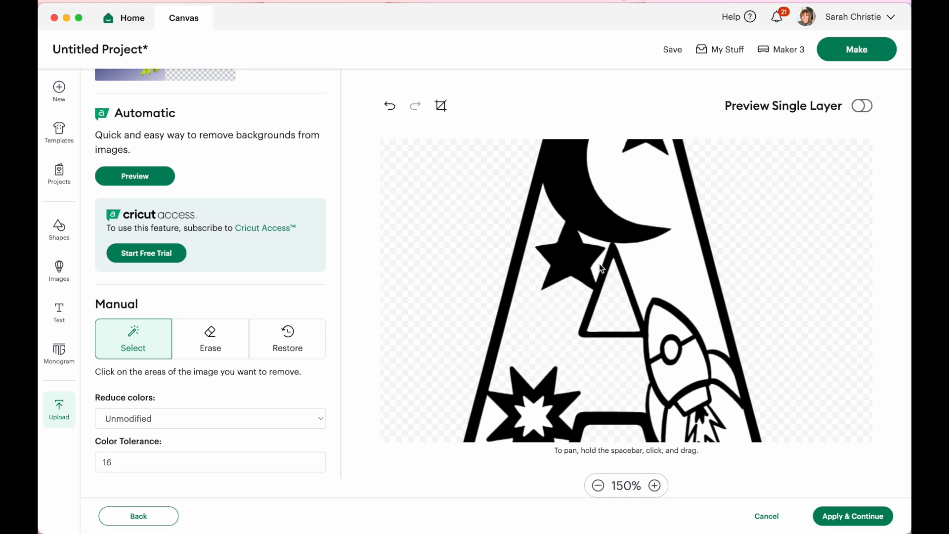
click(581, 372)
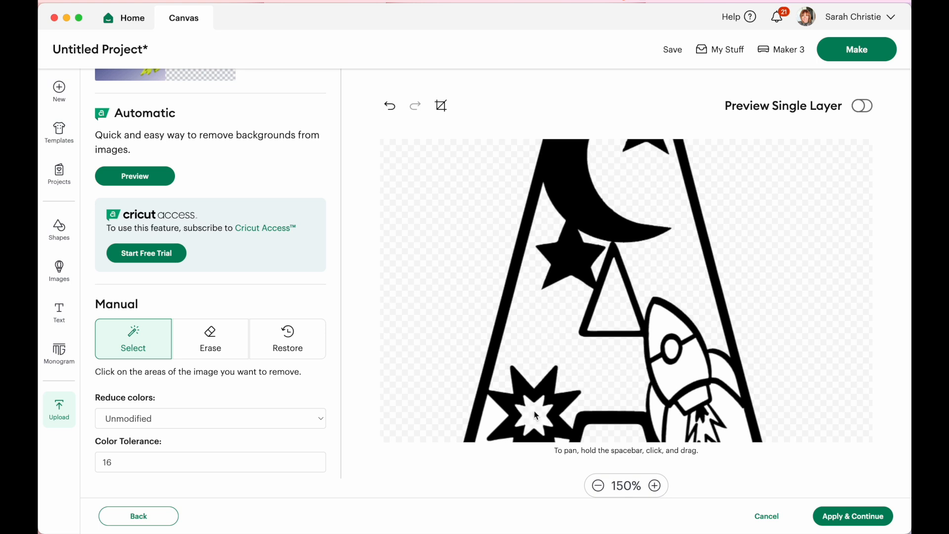
Step: Examine the letter A at different magnifications for white areas remaining inside its triangle, starburst and rocket
scroll(593, 329, up, 1)
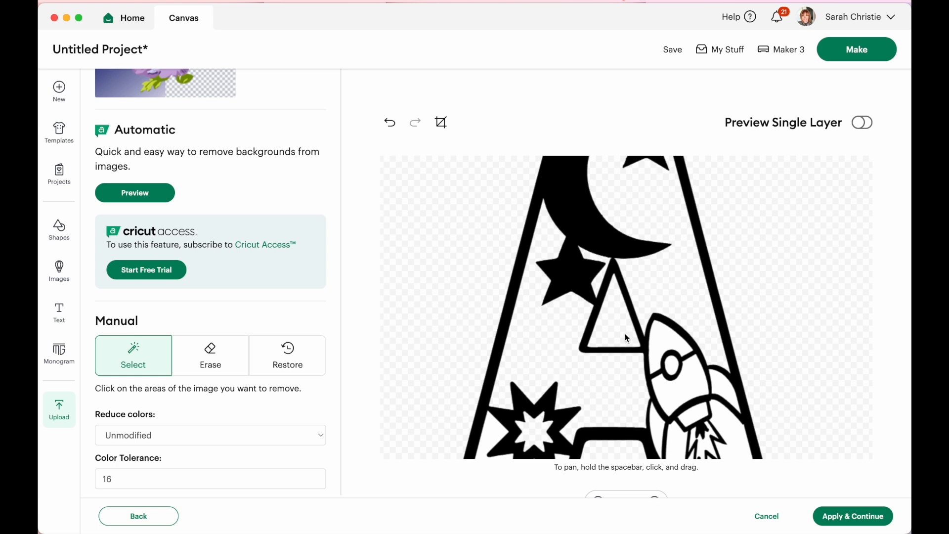
scroll(597, 460, down, 1)
click(598, 485)
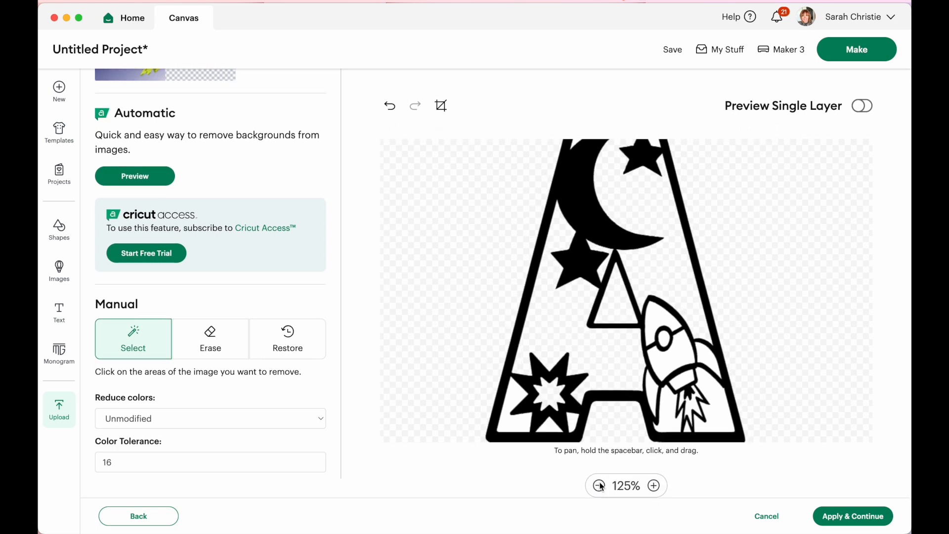
scroll(612, 310, up, 1)
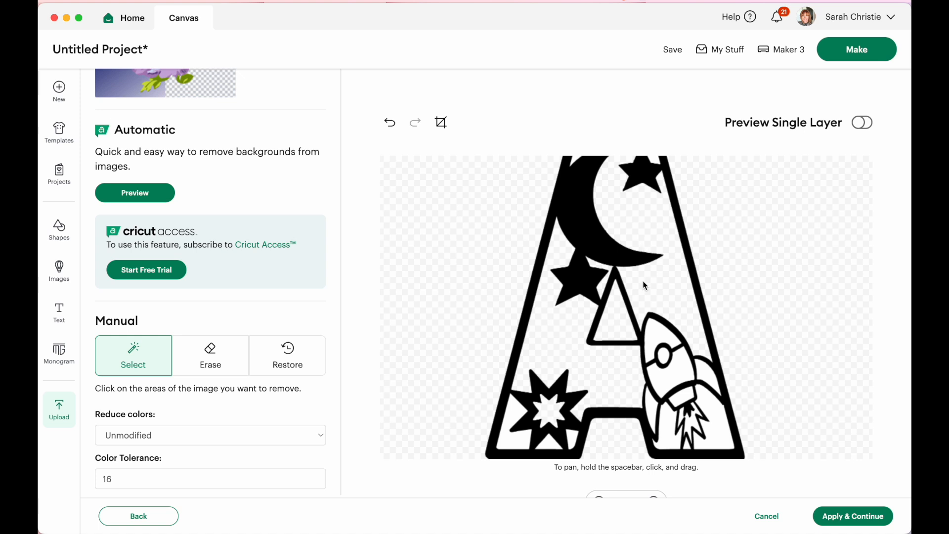
scroll(582, 435, down, 1)
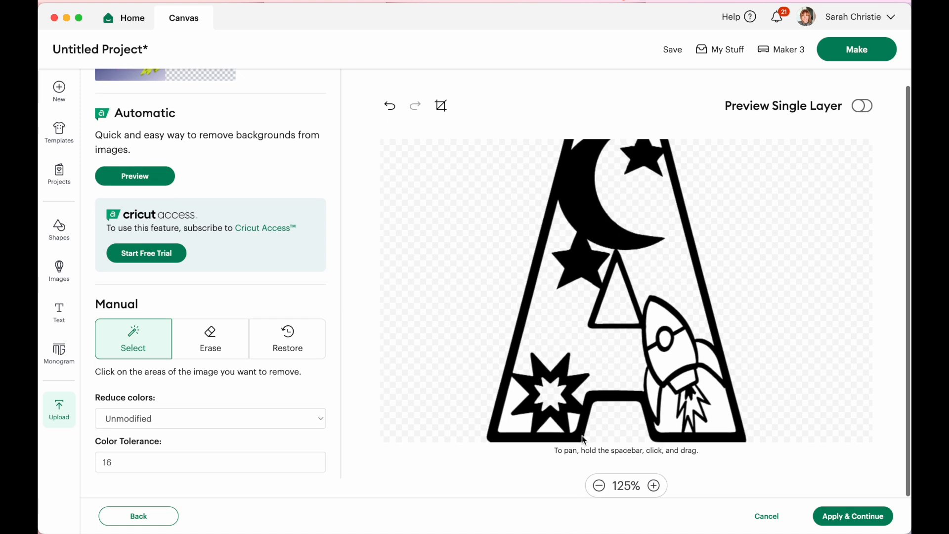
click(598, 486)
scroll(593, 346, up, 1)
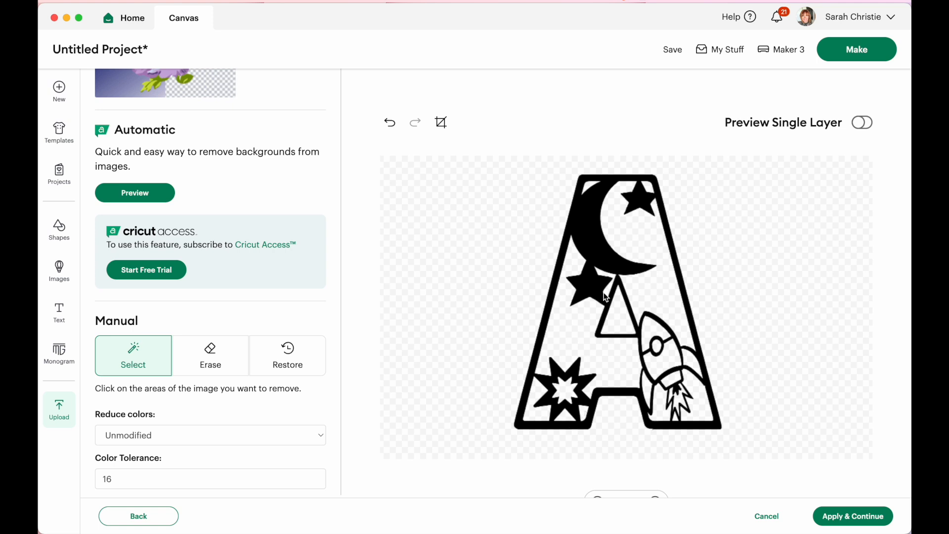
Step: Try removing the letter A's black linework with the Select tool at 150% magnification, and undo the removal
scroll(607, 382, down, 1)
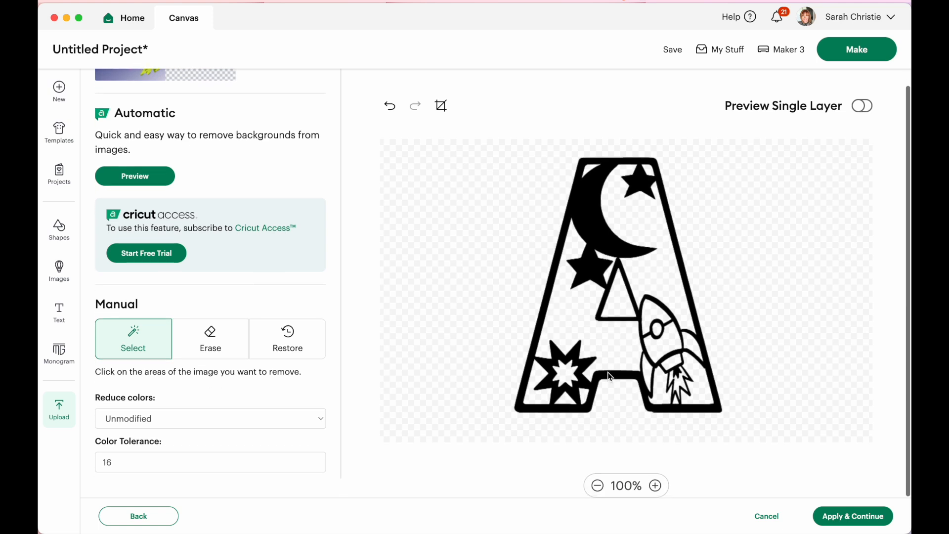
click(656, 486)
click(656, 485)
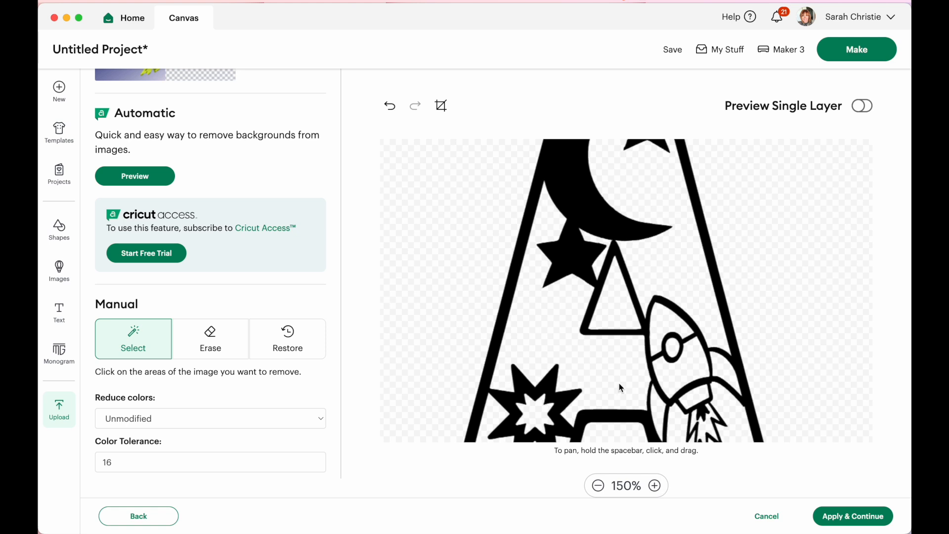
click(593, 279)
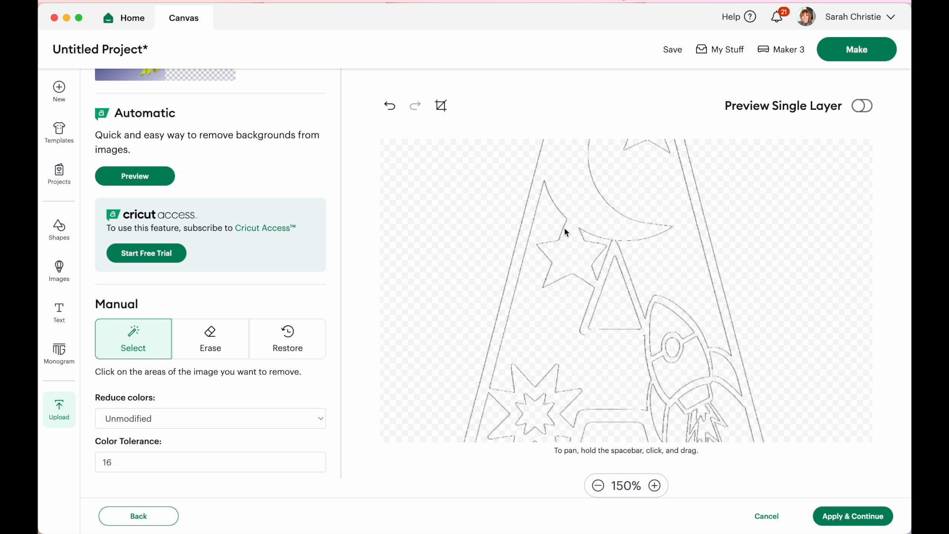
click(390, 105)
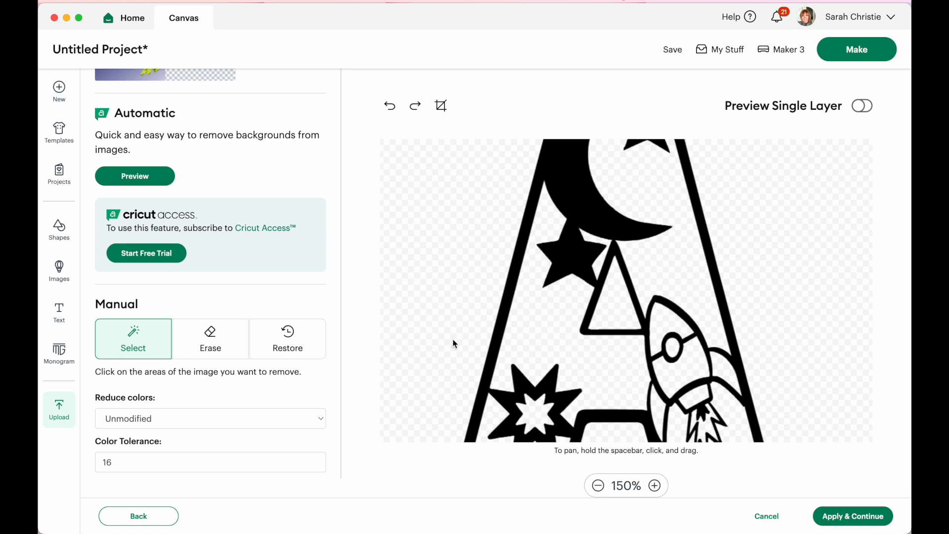
Step: Inspect the letter A's upper part, triangle and rocket up close for leftover background, and return to the 100% view
scroll(453, 340, up, 1)
key(space)
drag(453, 339, 479, 323)
scroll(481, 327, up, 5)
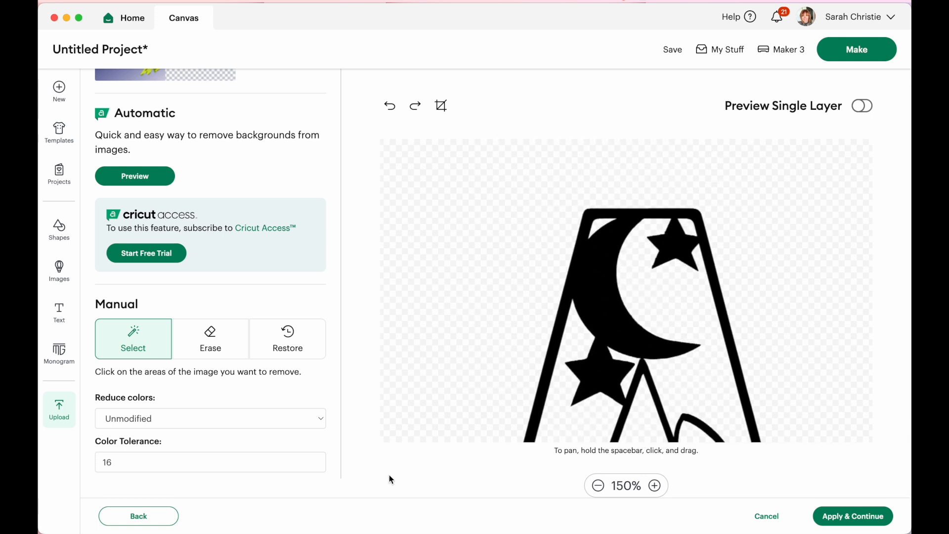
scroll(408, 266, down, 5)
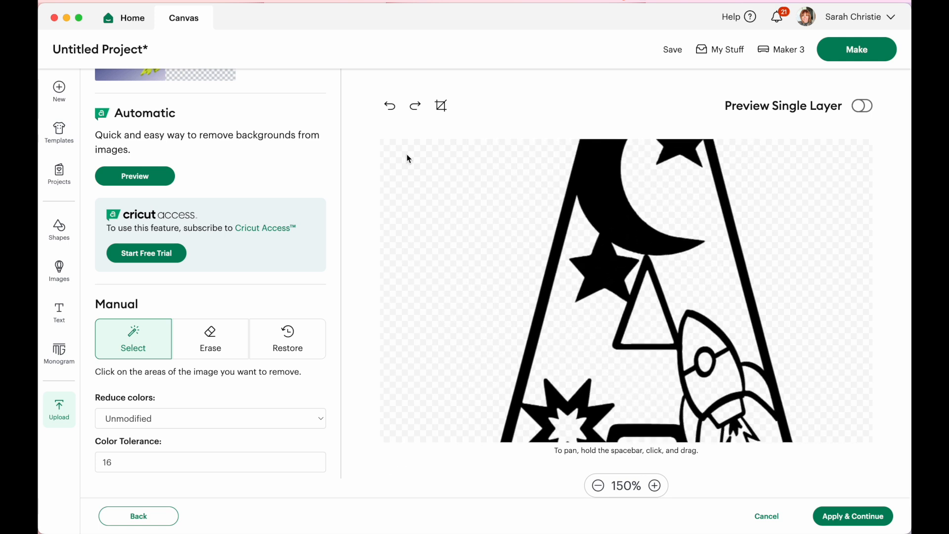
drag(458, 363, 626, 441)
click(653, 485)
click(653, 485)
click(653, 485)
click(653, 485)
drag(634, 404, 475, 525)
click(597, 485)
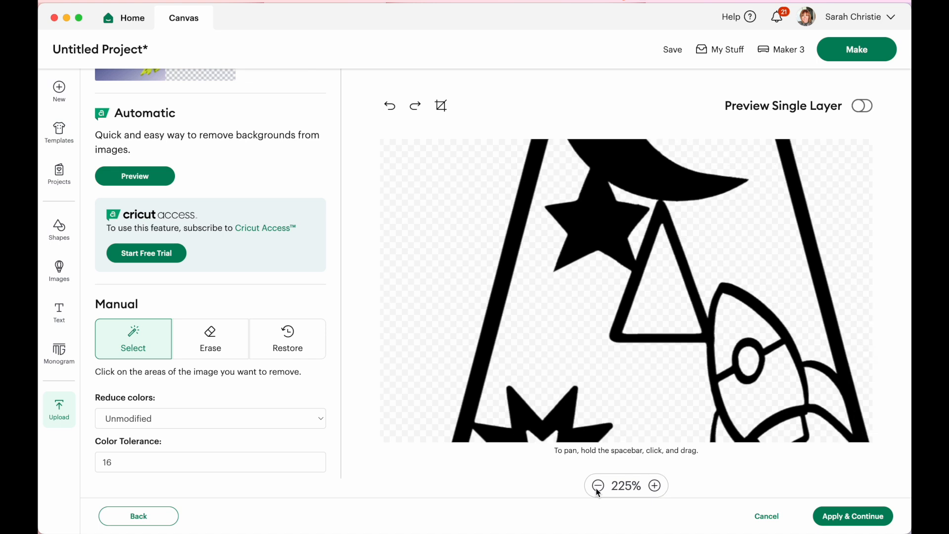
click(597, 486)
click(597, 485)
click(598, 486)
click(598, 485)
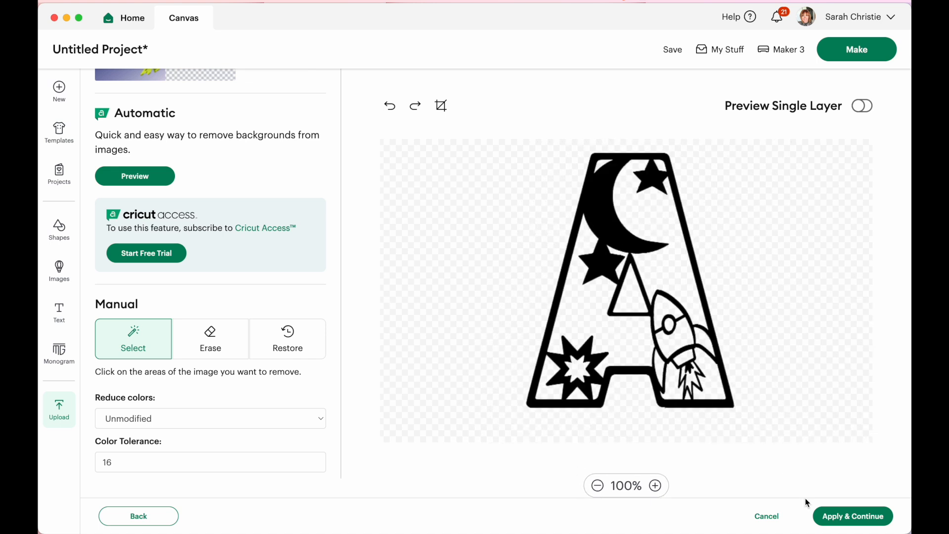
Step: Apply the background removal, convert the letter A to Single Layer and upload it to the canvas
click(840, 518)
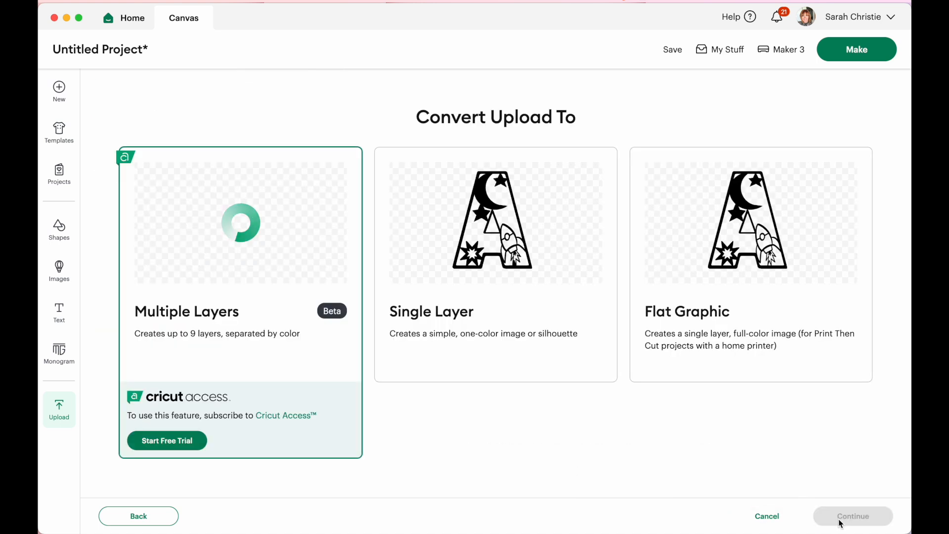
click(708, 240)
click(499, 182)
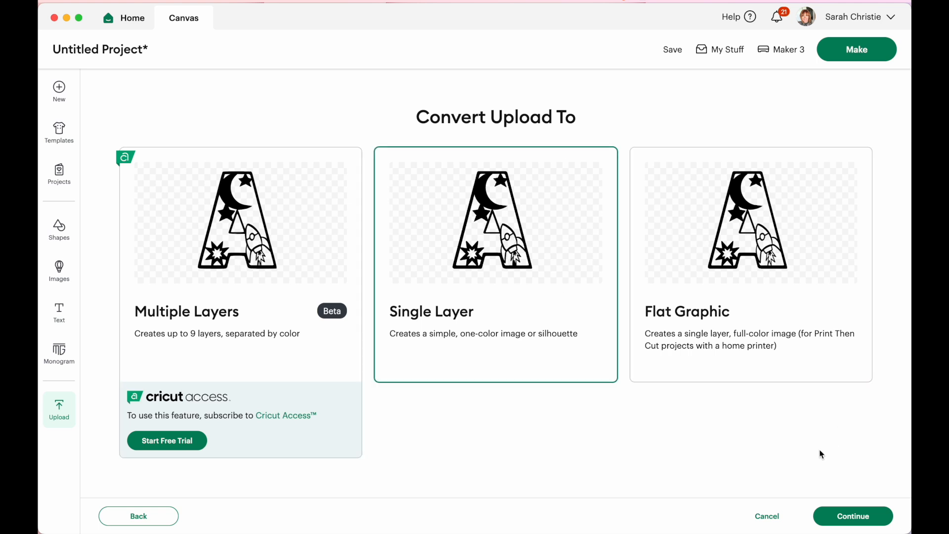
click(842, 506)
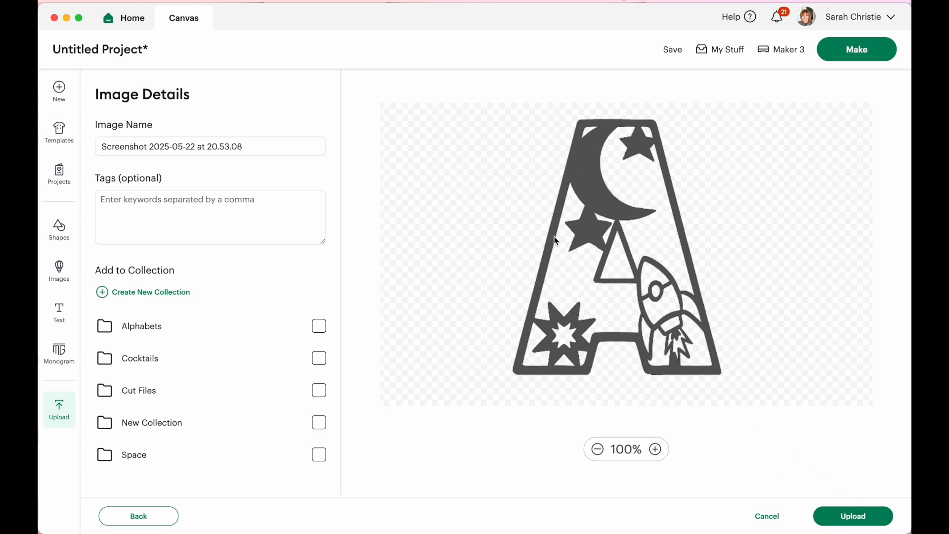
click(820, 518)
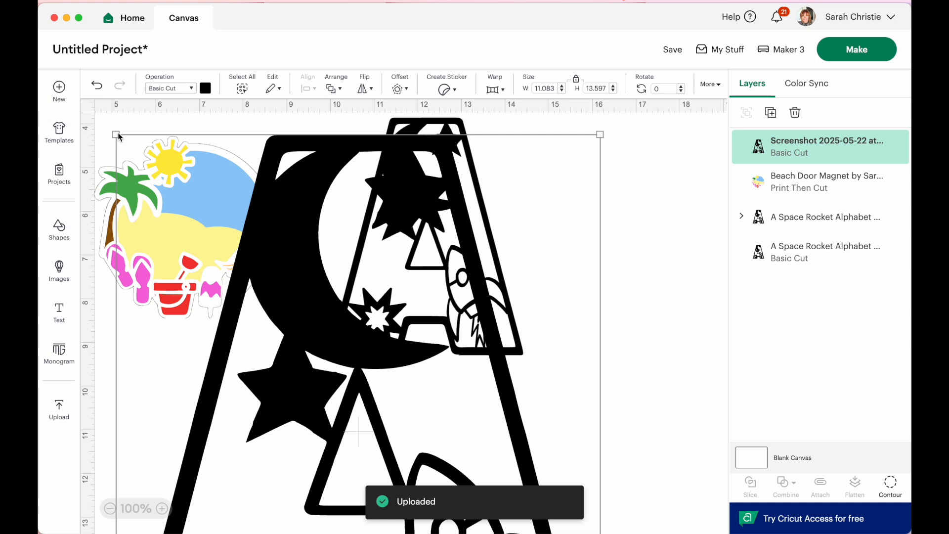
Step: Scale the uploaded letter A screenshot down to about 4.37 × 5.36 in and place it beside the other letter A
drag(117, 136, 347, 496)
drag(480, 454, 560, 187)
drag(497, 420, 562, 355)
scroll(315, 323, left, 5)
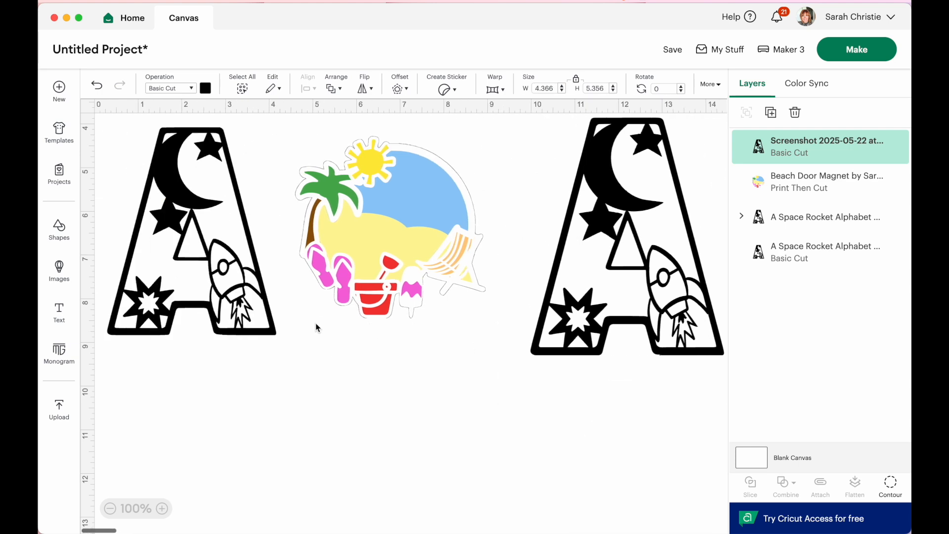
Step: Move the beach image to the empty canvas area below the letters and enlarge it to about 7.89 × 7.55 in
click(415, 258)
drag(414, 258, 519, 532)
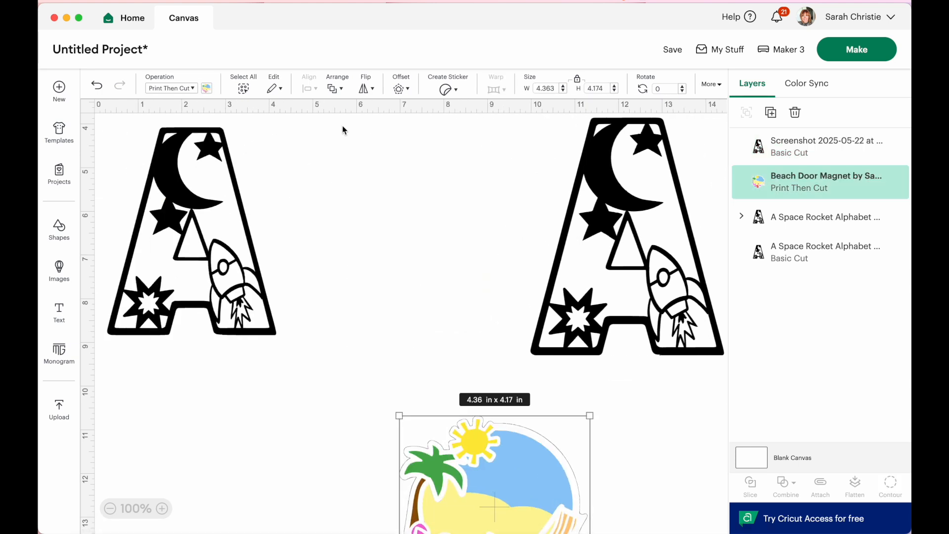
scroll(343, 129, down, 5)
drag(468, 154, 376, 222)
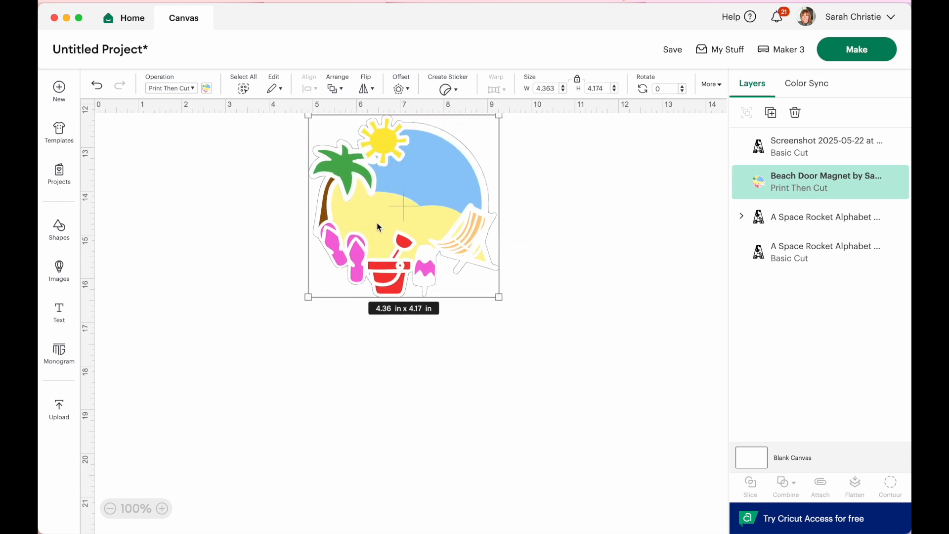
drag(500, 300, 576, 444)
drag(488, 295, 459, 321)
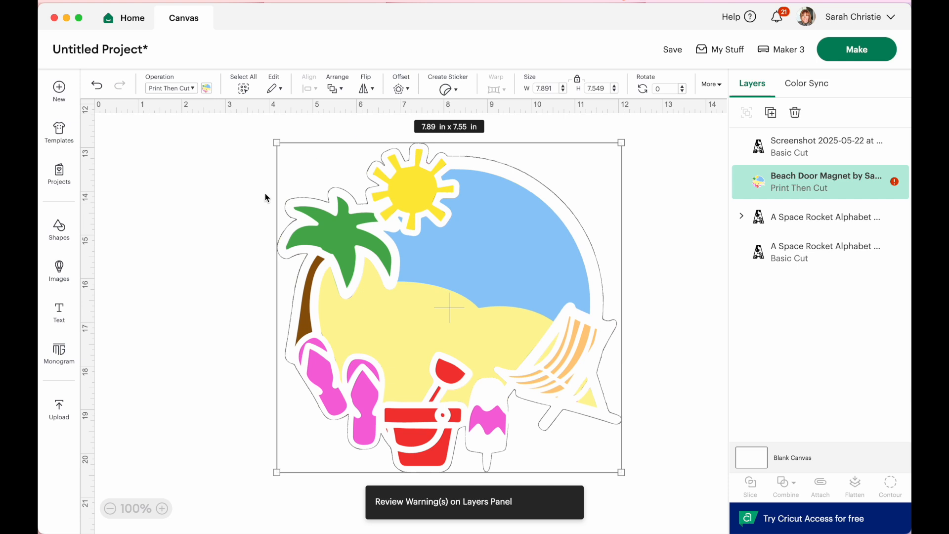
Step: Reduce the offset distance and apply an offset with rounded corners around the beach image
click(408, 89)
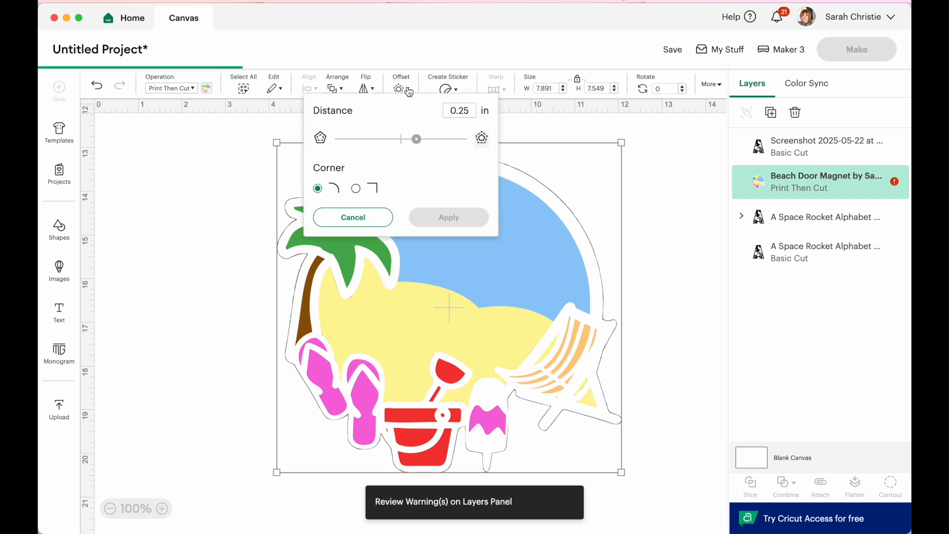
drag(408, 139, 405, 140)
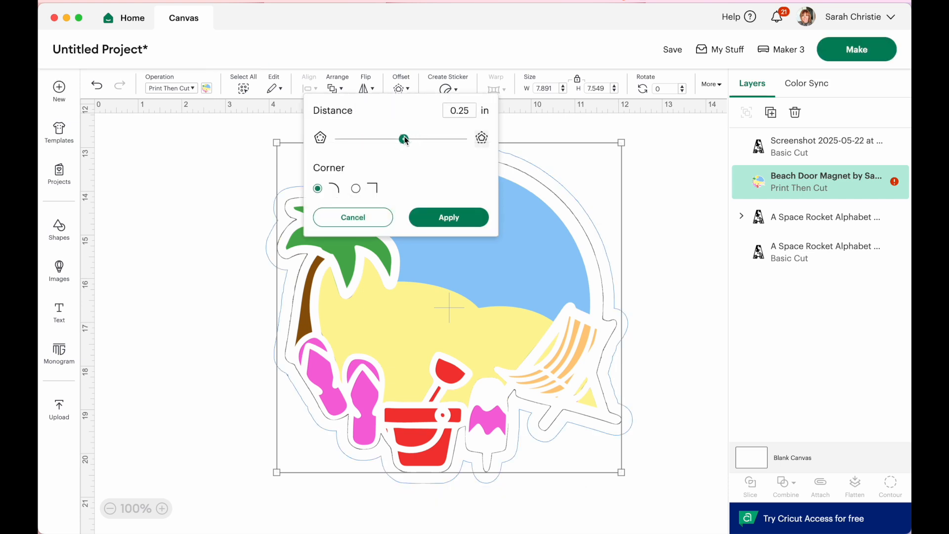
click(443, 217)
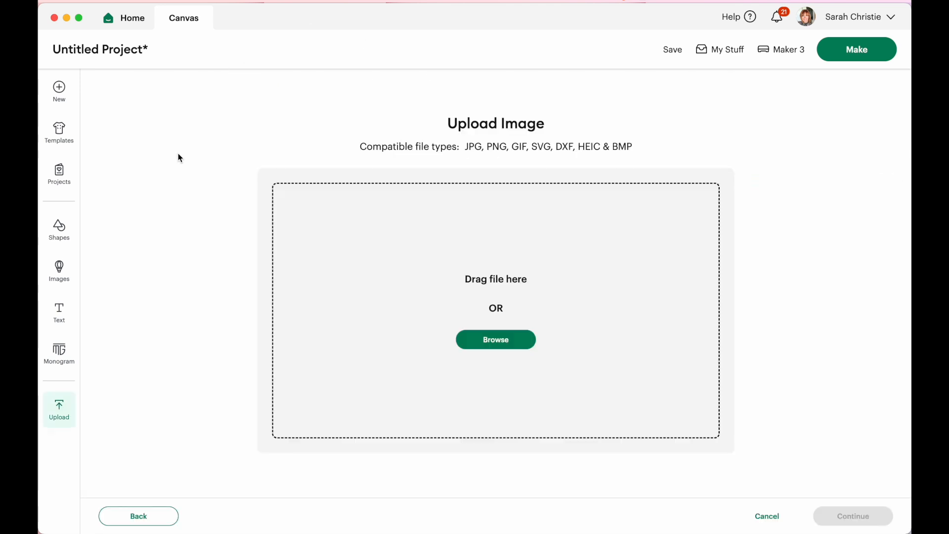
Step: Choose the new beach screenshot from the Desktop as the next image to upload and continue to background removal
click(472, 346)
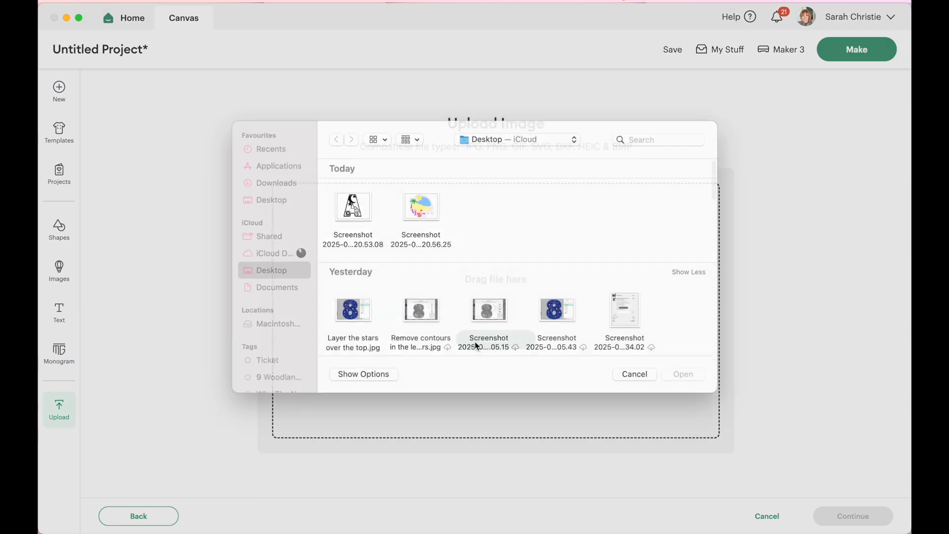
click(416, 217)
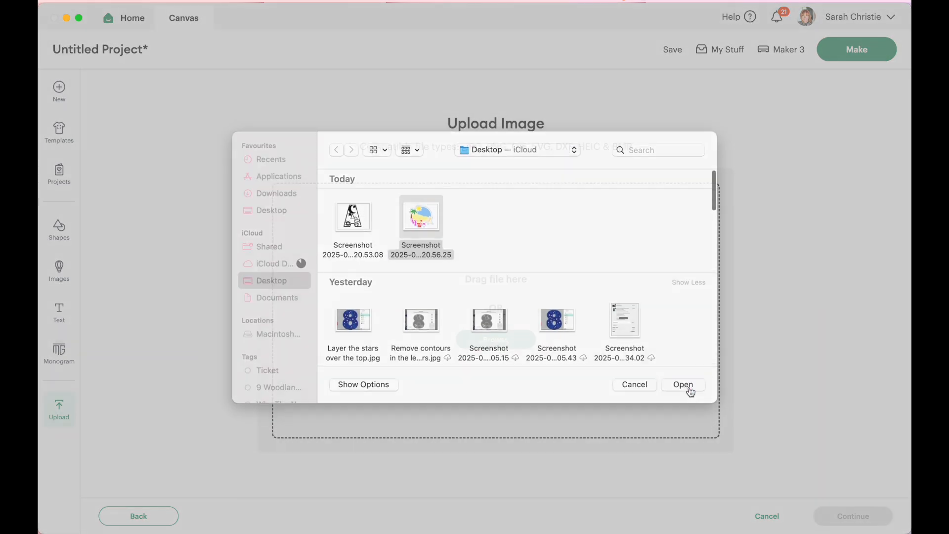
click(689, 388)
click(870, 510)
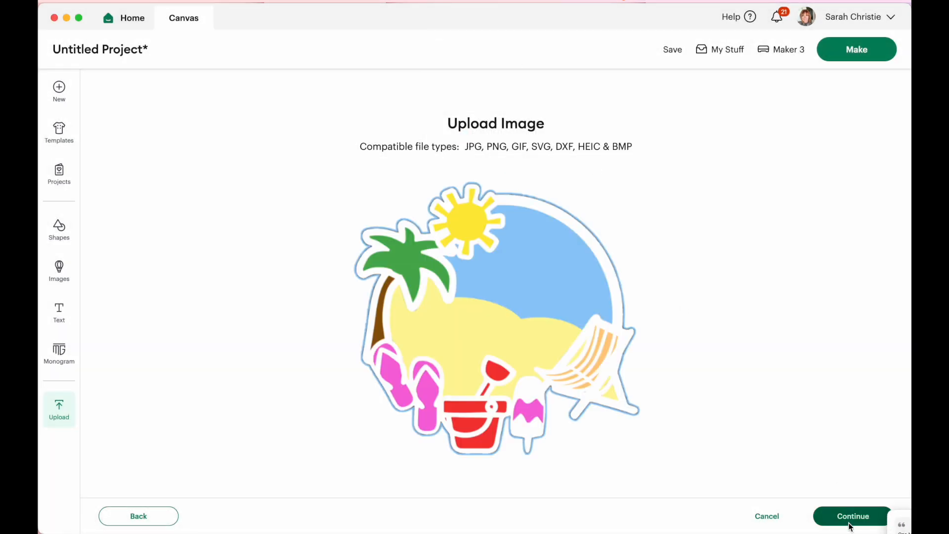
Step: Remove the background around the beach image, its green palm leaves, yellow sun and pink flip-flops with the Select tool
click(485, 175)
click(530, 248)
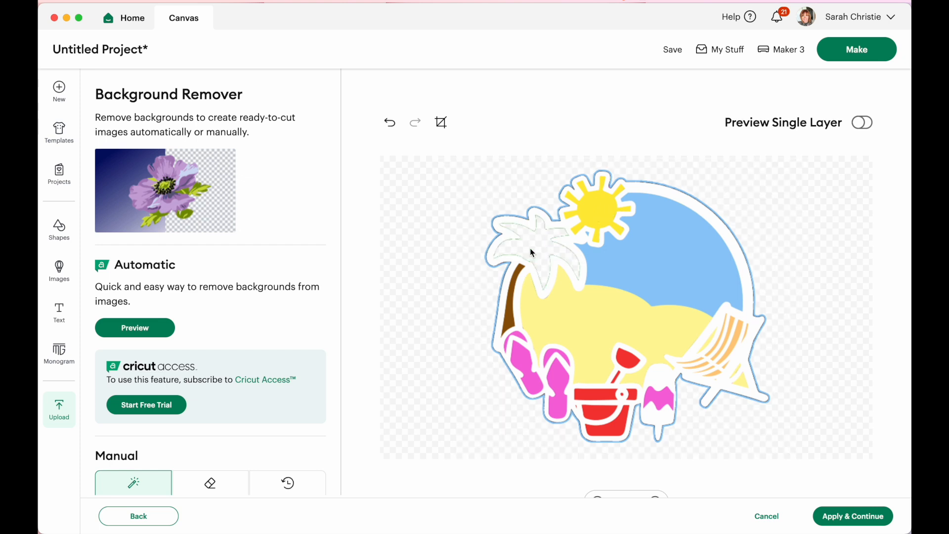
click(595, 205)
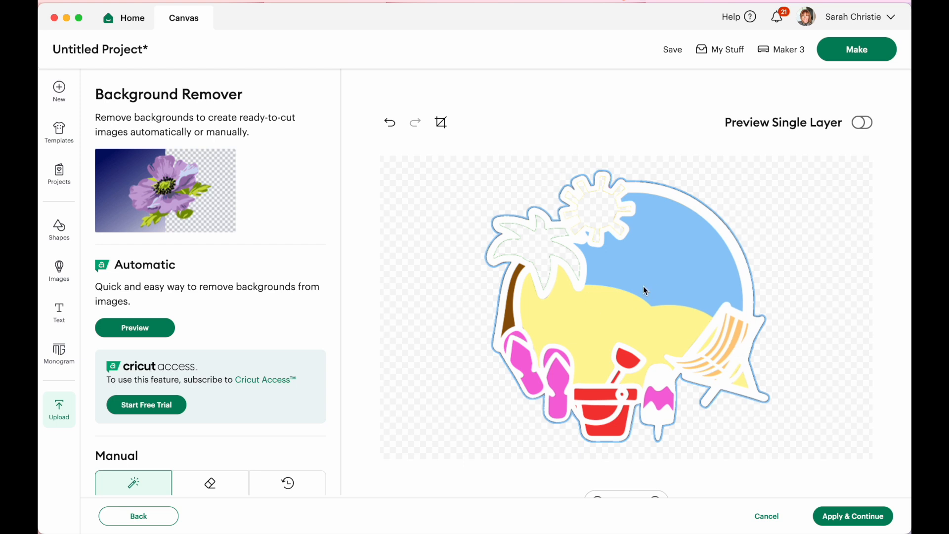
click(526, 369)
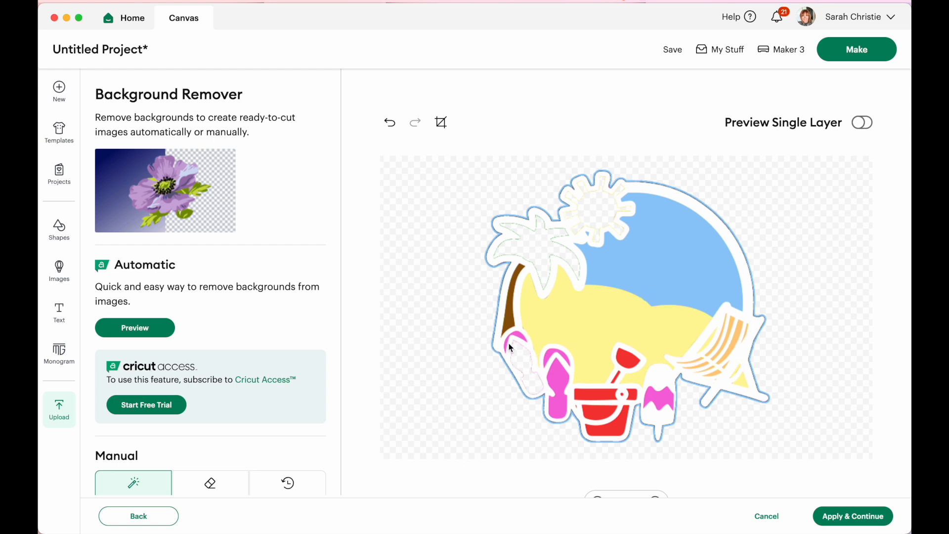
click(551, 355)
Step: Remove the red spade and bucket, the pink part of the ice lolly and the blue sky from the beach image
click(627, 363)
click(600, 390)
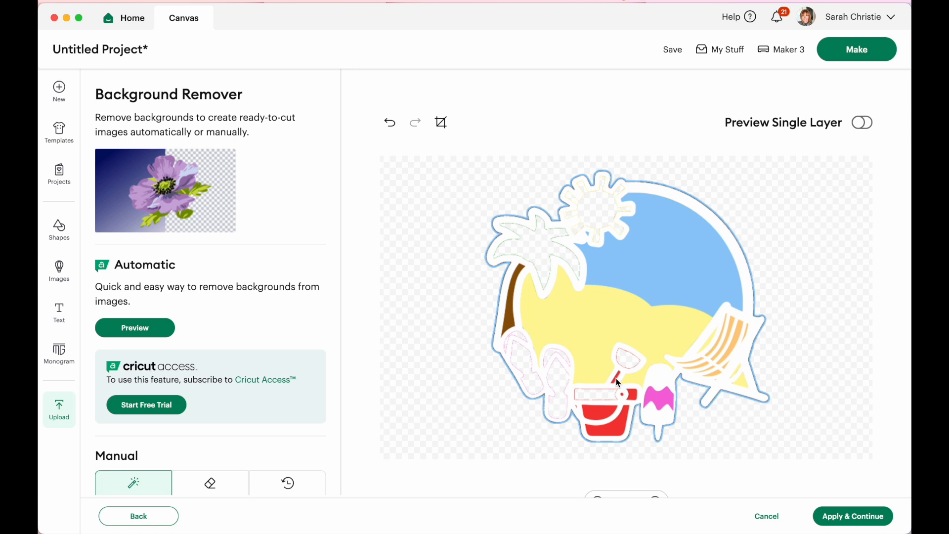
click(630, 394)
click(660, 398)
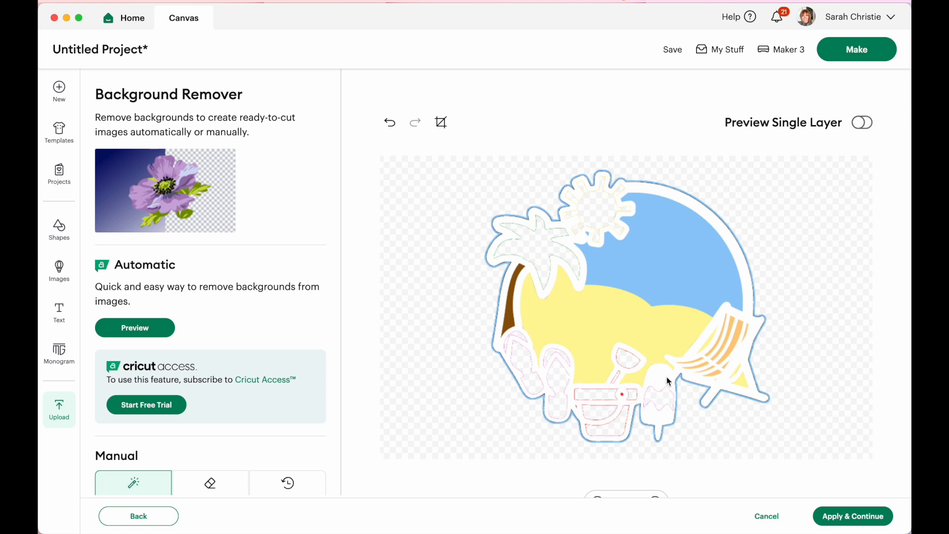
click(654, 281)
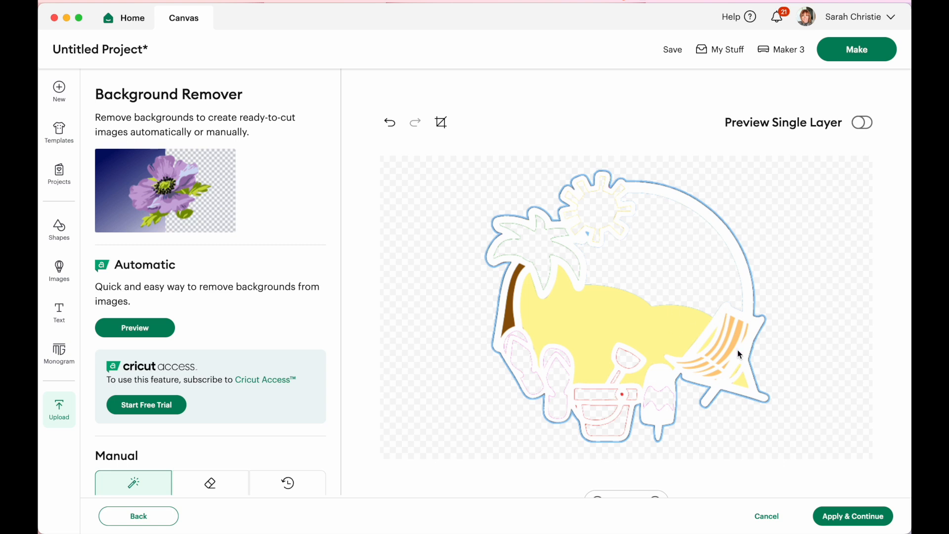
click(732, 333)
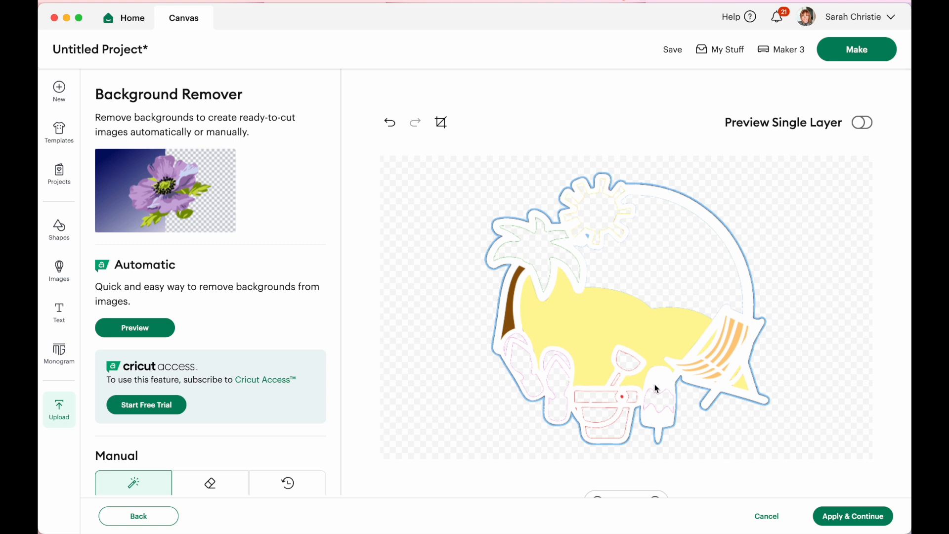
Step: Remove the brown palm trunk from the beach image at 200% magnification
scroll(655, 384, down, 1)
click(656, 486)
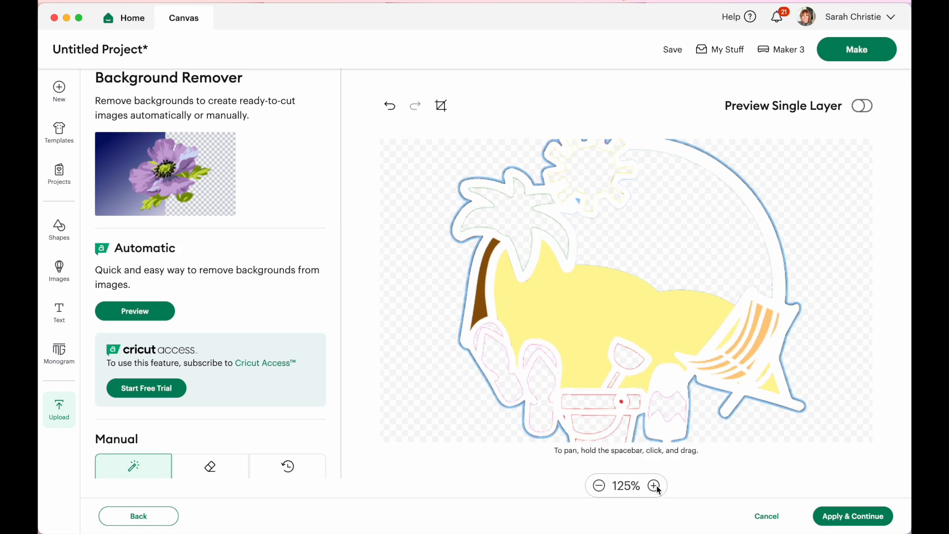
click(655, 486)
click(655, 487)
click(655, 486)
click(404, 312)
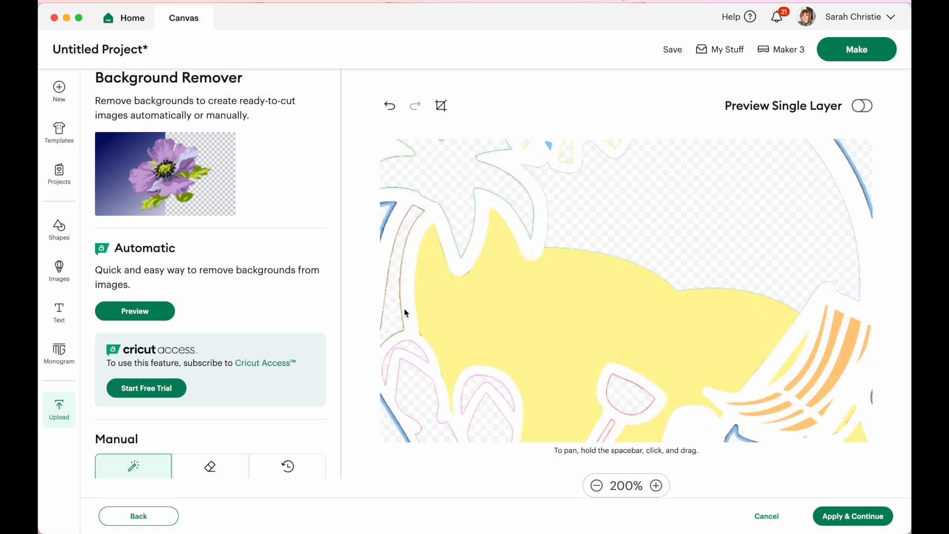
Step: Examine the beach image's edges at 200% for the remaining blue outline and unremoved colour areas
scroll(578, 330, left, 1)
scroll(801, 351, left, 1)
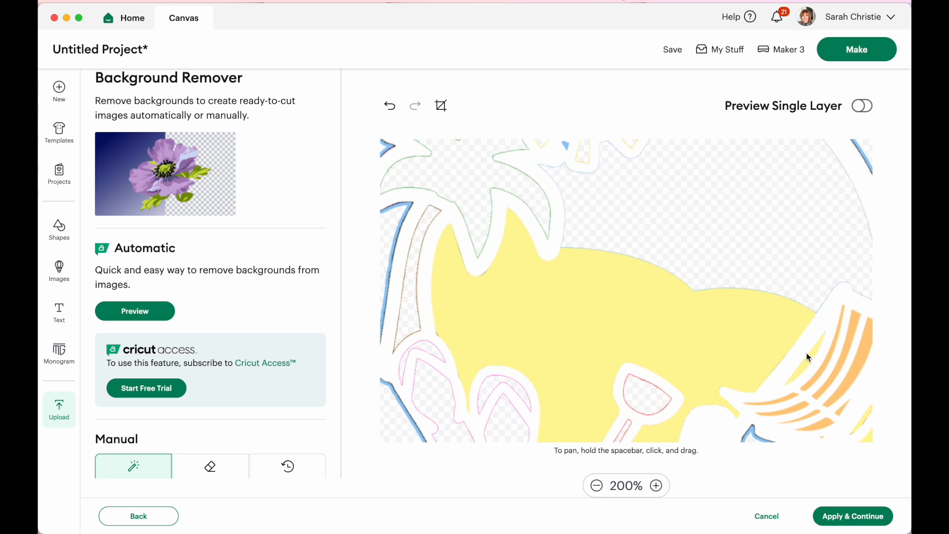
scroll(806, 354, left, 1)
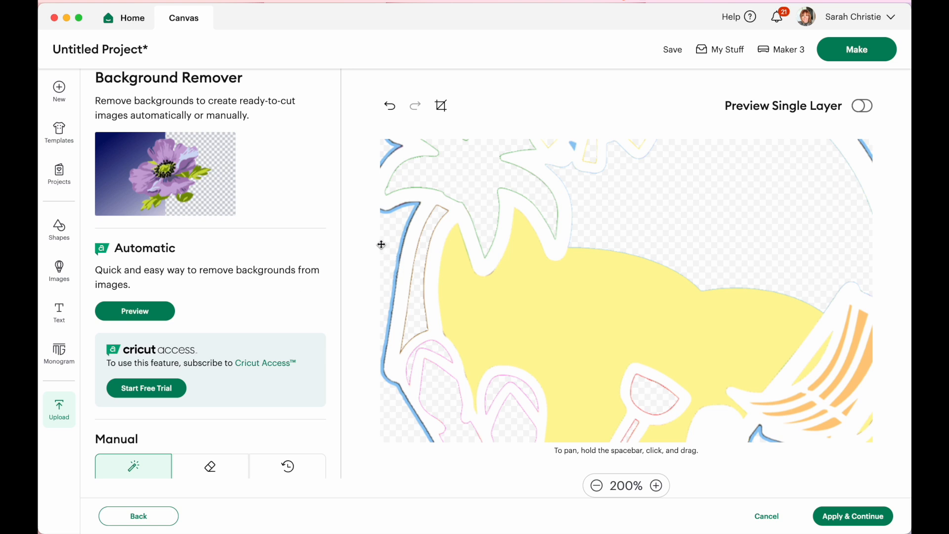
scroll(654, 319, left, 1)
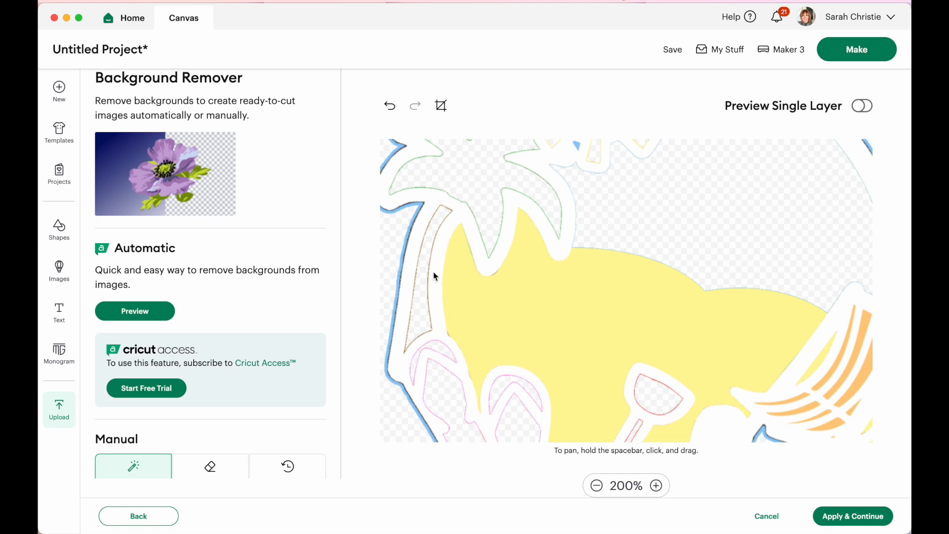
scroll(634, 336, left, 3)
scroll(634, 336, right, 8)
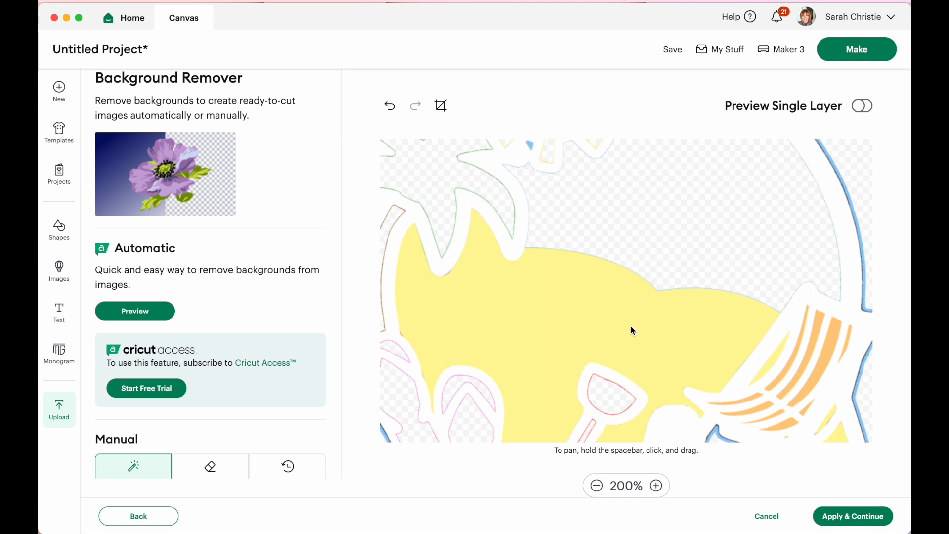
Step: Remove the orange deck chair stripes from the beach image
scroll(630, 326, right, 10)
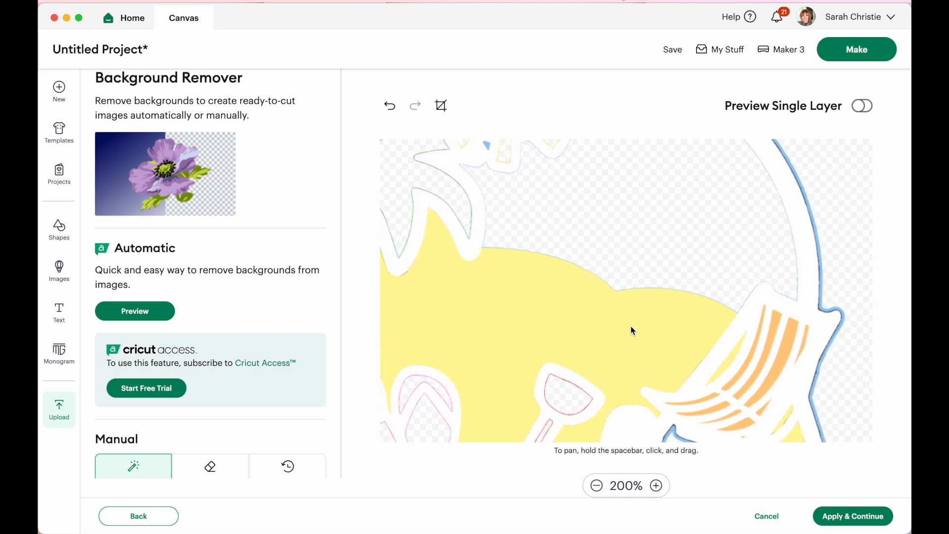
click(746, 331)
click(763, 350)
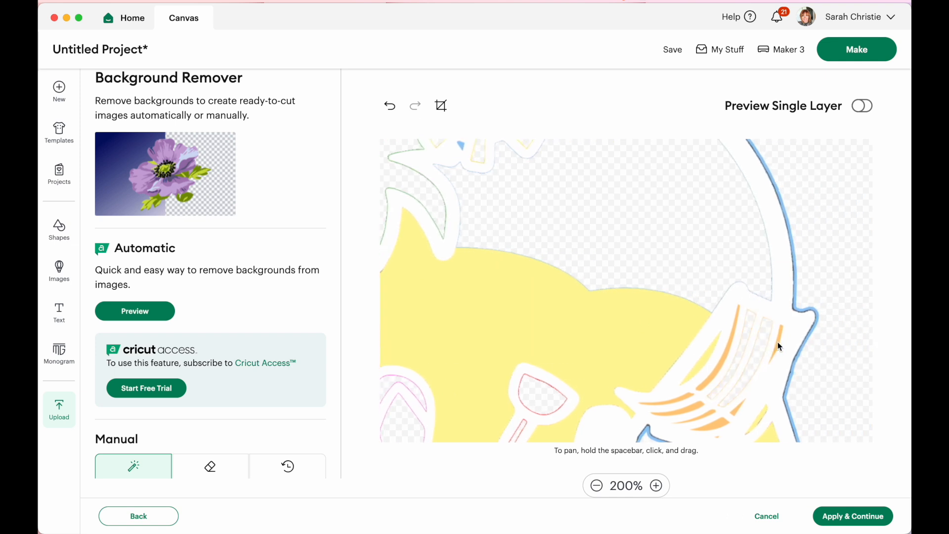
click(780, 338)
click(718, 374)
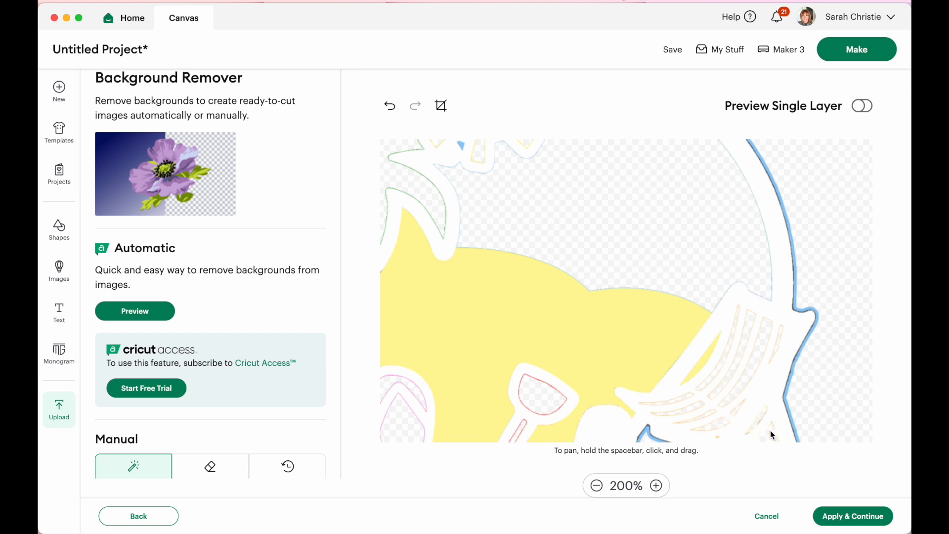
Step: Remove the yellow sand from the beach image, apply the background removal and upload the result to the canvas
click(596, 487)
click(597, 487)
click(598, 486)
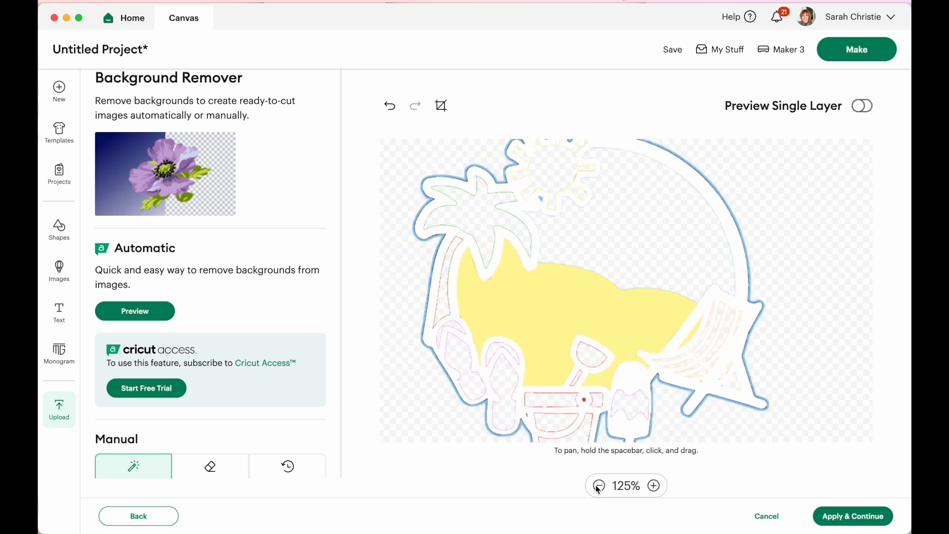
click(597, 486)
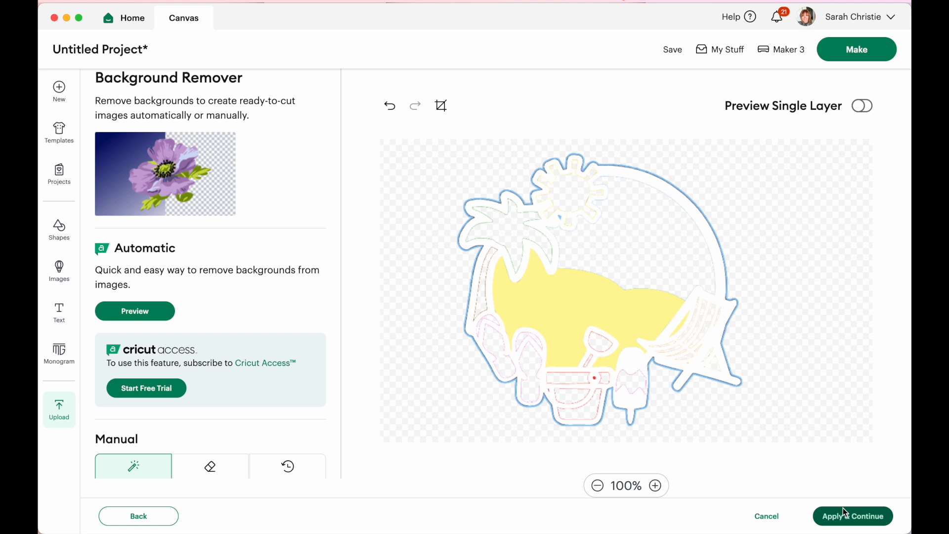
click(620, 313)
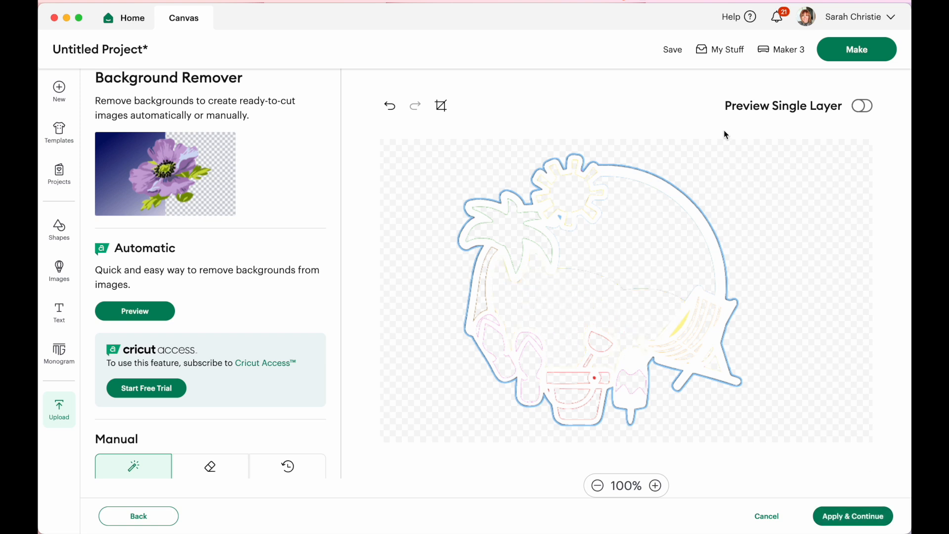
click(845, 515)
click(847, 515)
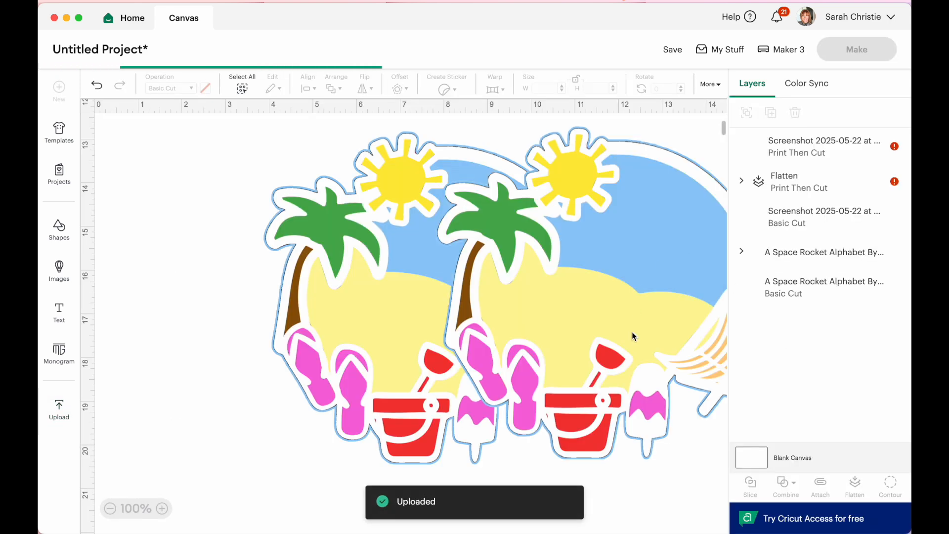
Step: Scale the black beach cut image down to about 5.3 in wide and move it clear of the coloured beach images
drag(116, 134, 379, 361)
scroll(381, 365, down, 4)
drag(551, 384, 421, 272)
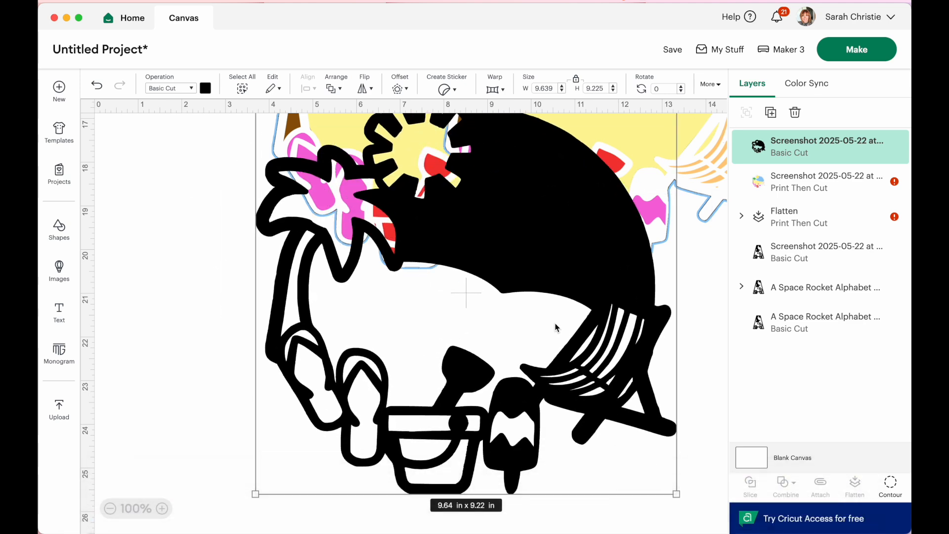
drag(676, 495, 487, 314)
drag(378, 212, 629, 424)
Step: Move the letter A images on the canvas closer together into a row above the beach images
scroll(384, 393, up, 10)
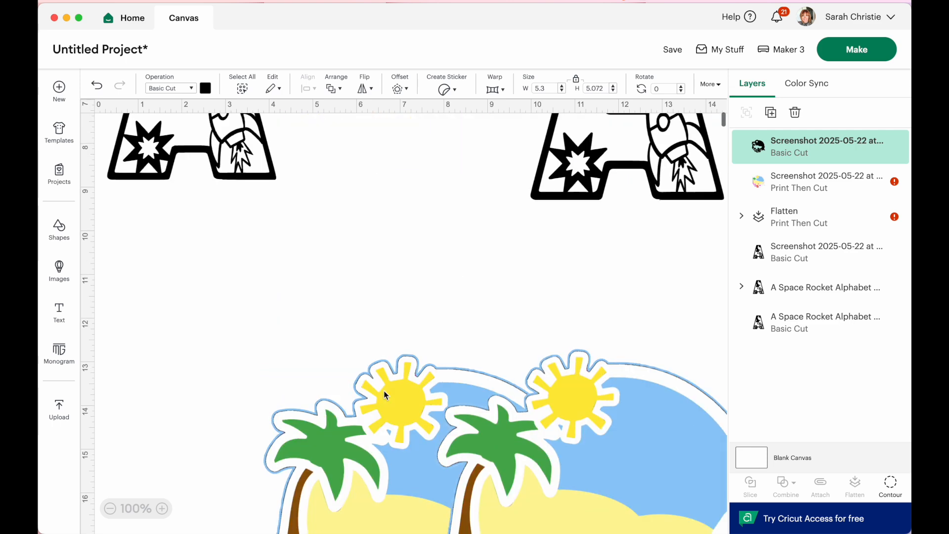
scroll(384, 393, up, 2)
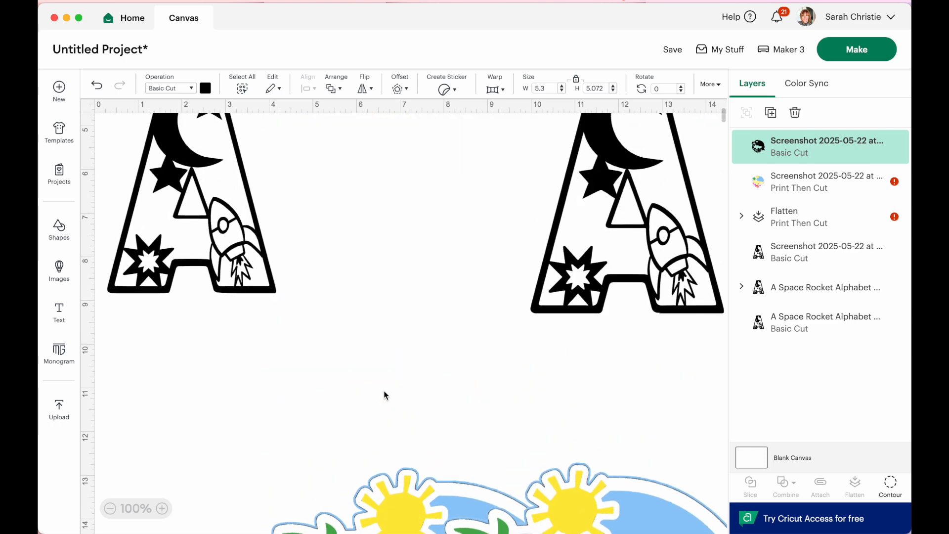
drag(224, 235, 247, 278)
drag(583, 262, 391, 278)
scroll(414, 287, down, 2)
scroll(413, 286, right, 5)
drag(589, 218, 380, 235)
scroll(483, 392, right, 4)
scroll(483, 392, down, 7)
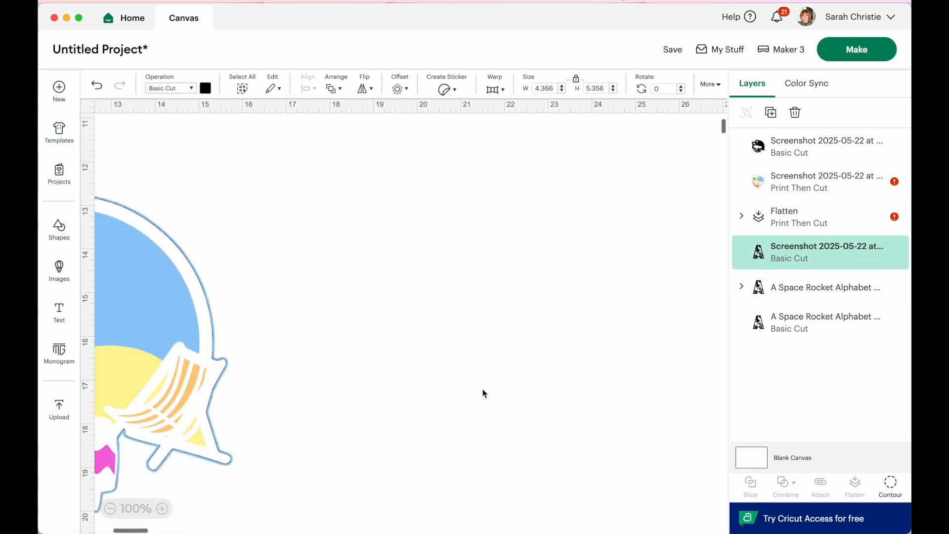
Step: Separate the two overlapping coloured beach images so they sit side by side on the canvas
scroll(483, 392, left, 8)
drag(403, 340, 243, 301)
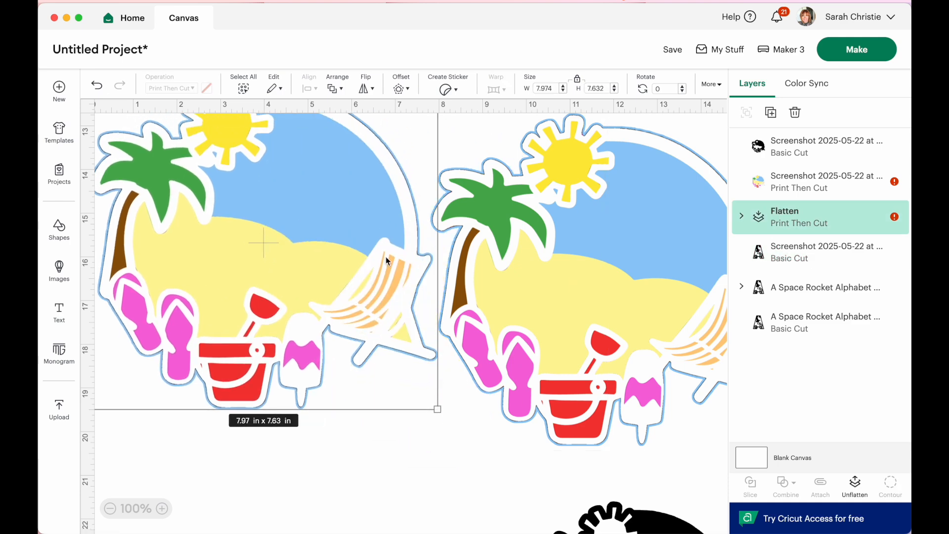
drag(567, 295, 827, 263)
Step: Enlarge the black beach image to about 6.73 in wide and arrange it below the two coloured beach images, closing the gap between those two
drag(666, 513, 547, 127)
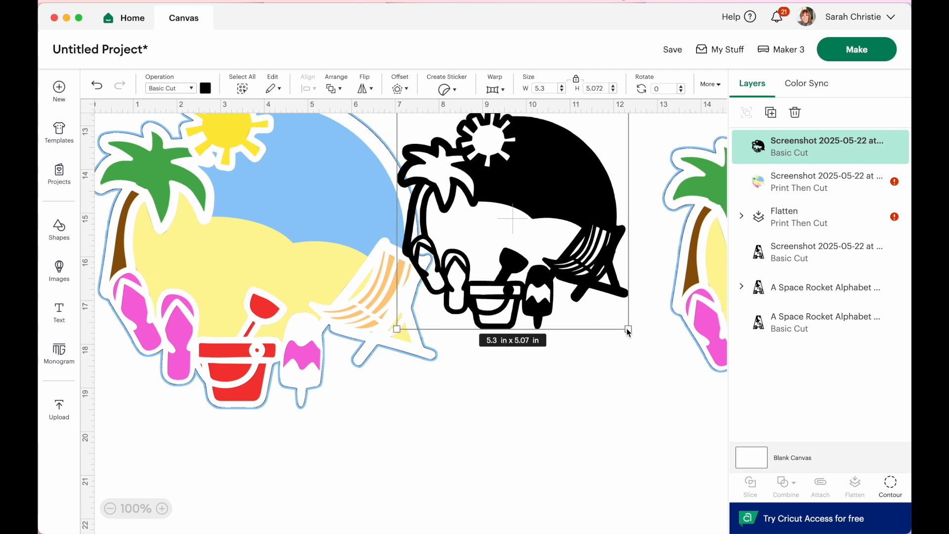
drag(629, 330, 690, 389)
drag(534, 187, 586, 524)
drag(697, 285, 364, 255)
scroll(503, 239, down, 6)
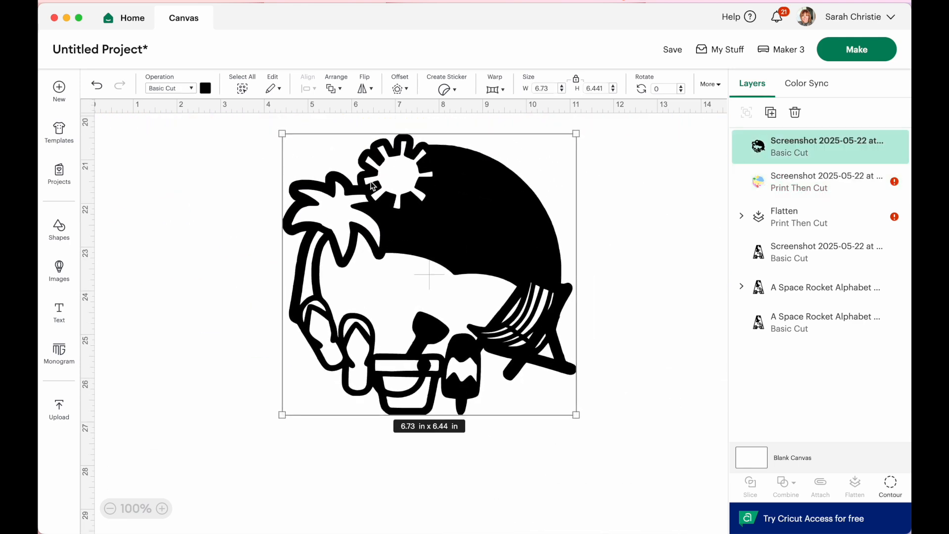